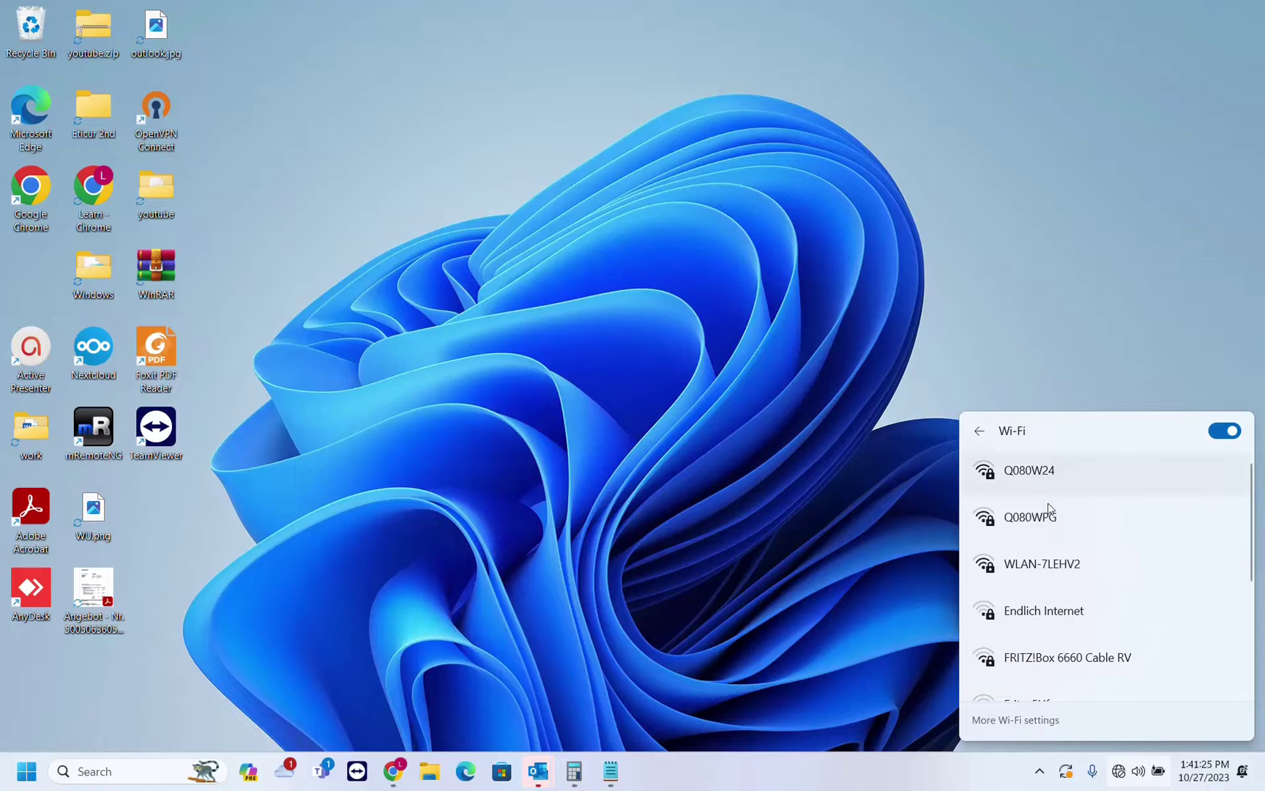
# Scroll the flyout's nearby Wi-Fi networks up and down to look for the home network
pyautogui.scroll(-1, 1098, 606)
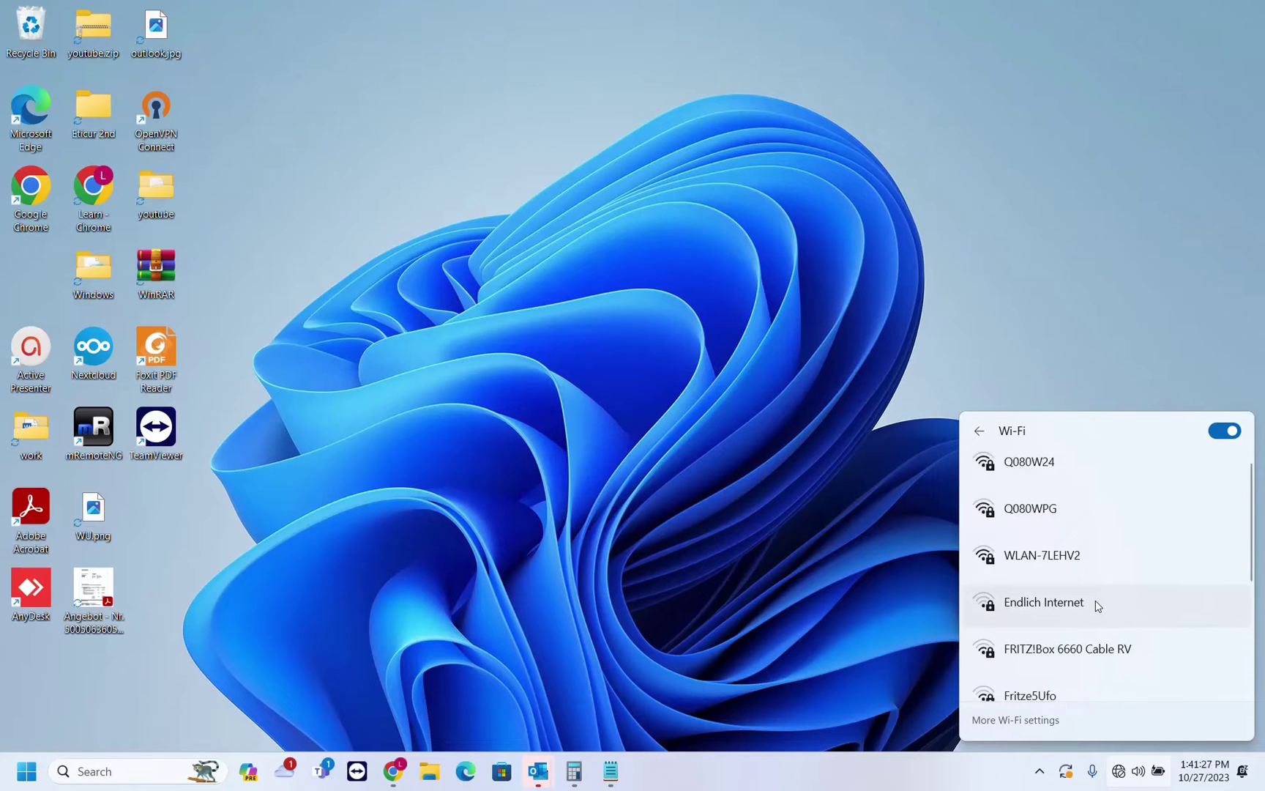
pyautogui.scroll(-3, 1092, 602)
pyautogui.scroll(3, 1076, 486)
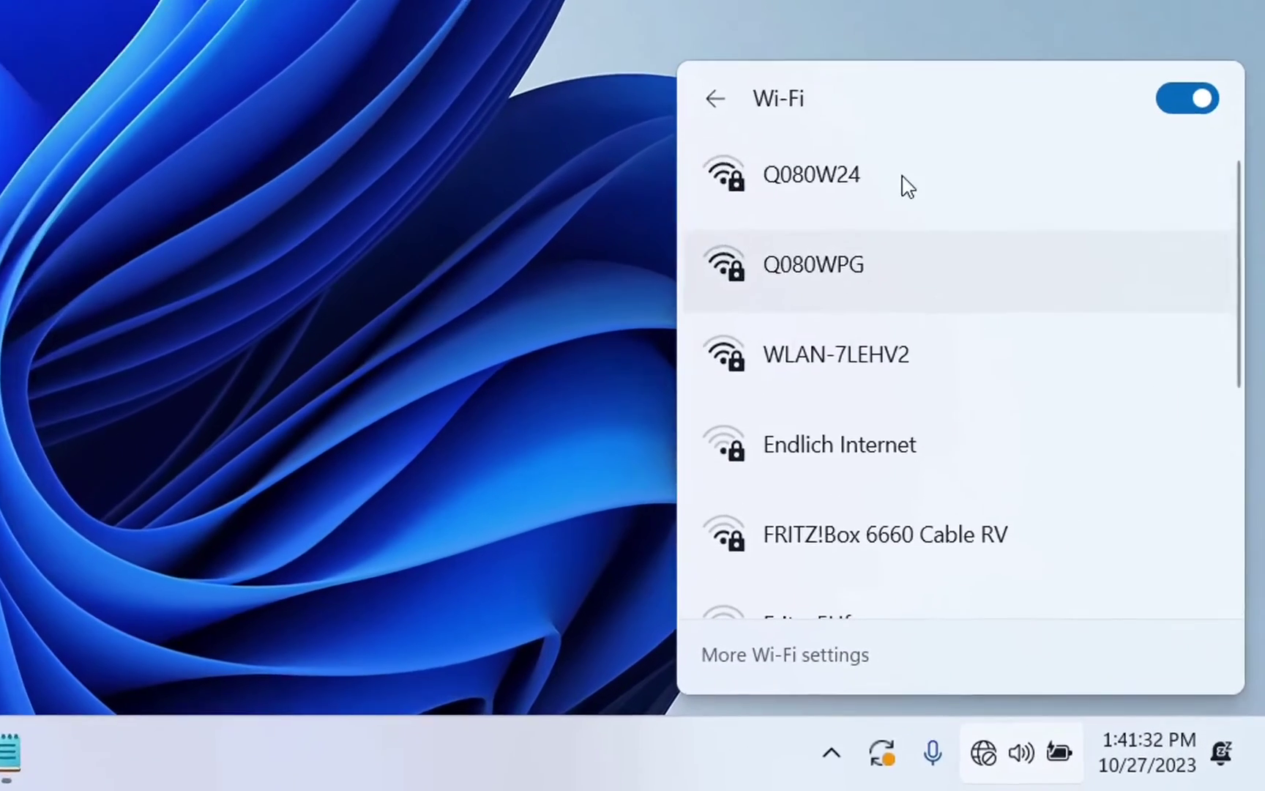
pyautogui.scroll(-3, 883, 319)
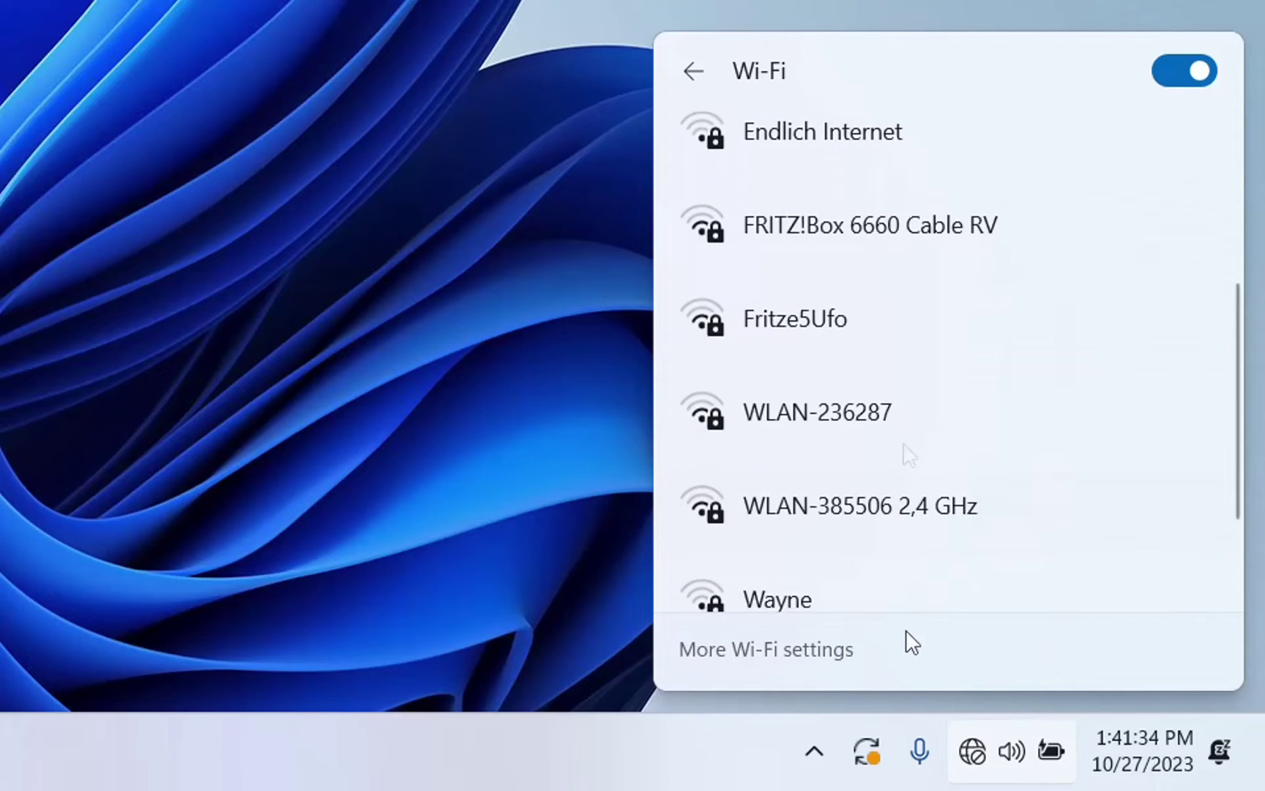
pyautogui.scroll(3, 903, 271)
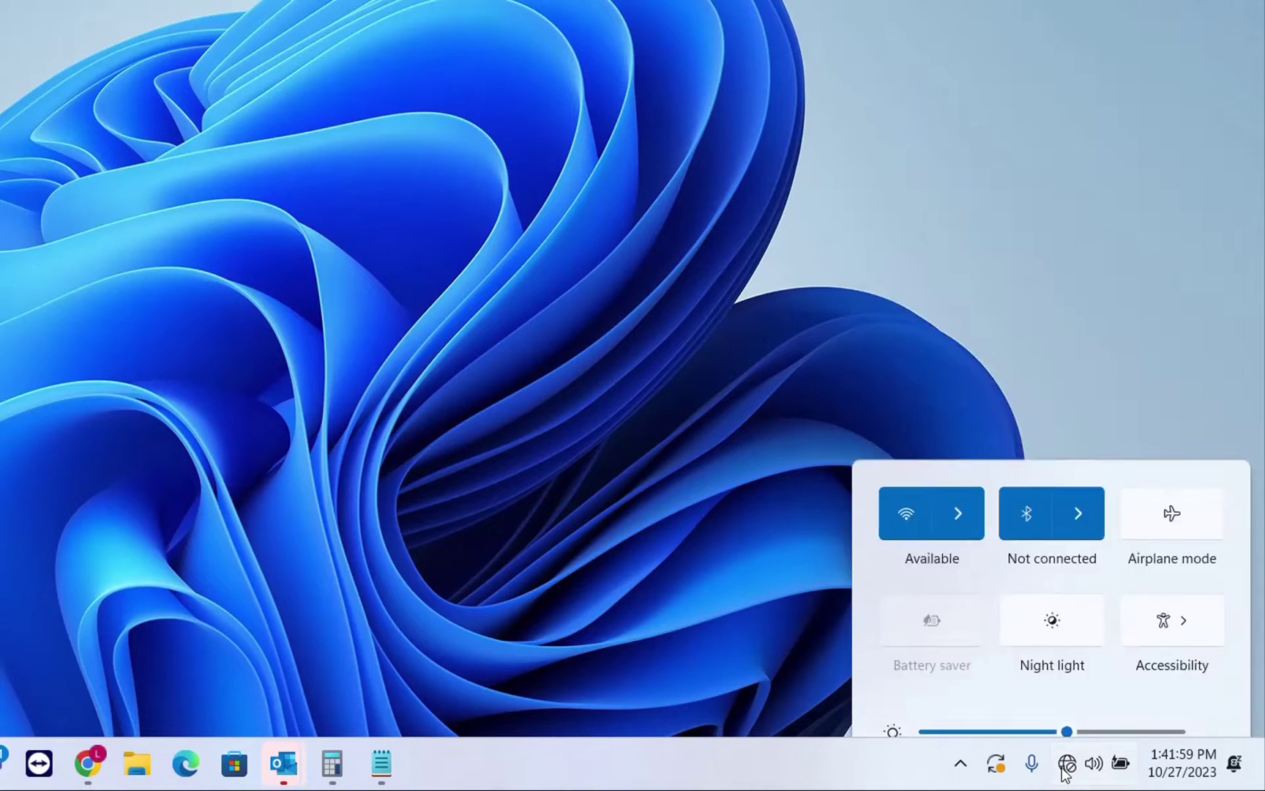
# Expand the Wi-Fi tile's network list to review the nearby networks again
pyautogui.click(982, 346)
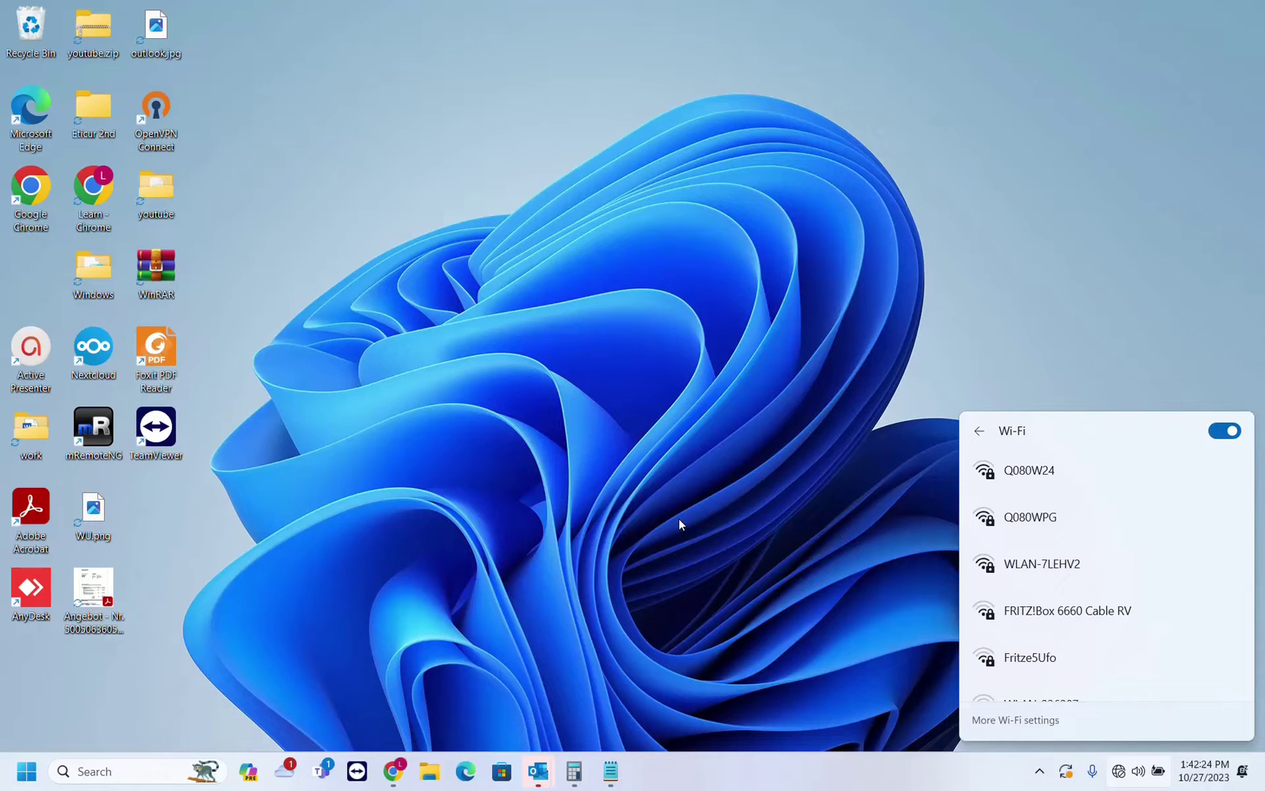
# Dismiss the Wi-Fi list and open Settings' Network & internet page through Windows search
pyautogui.click(678, 520)
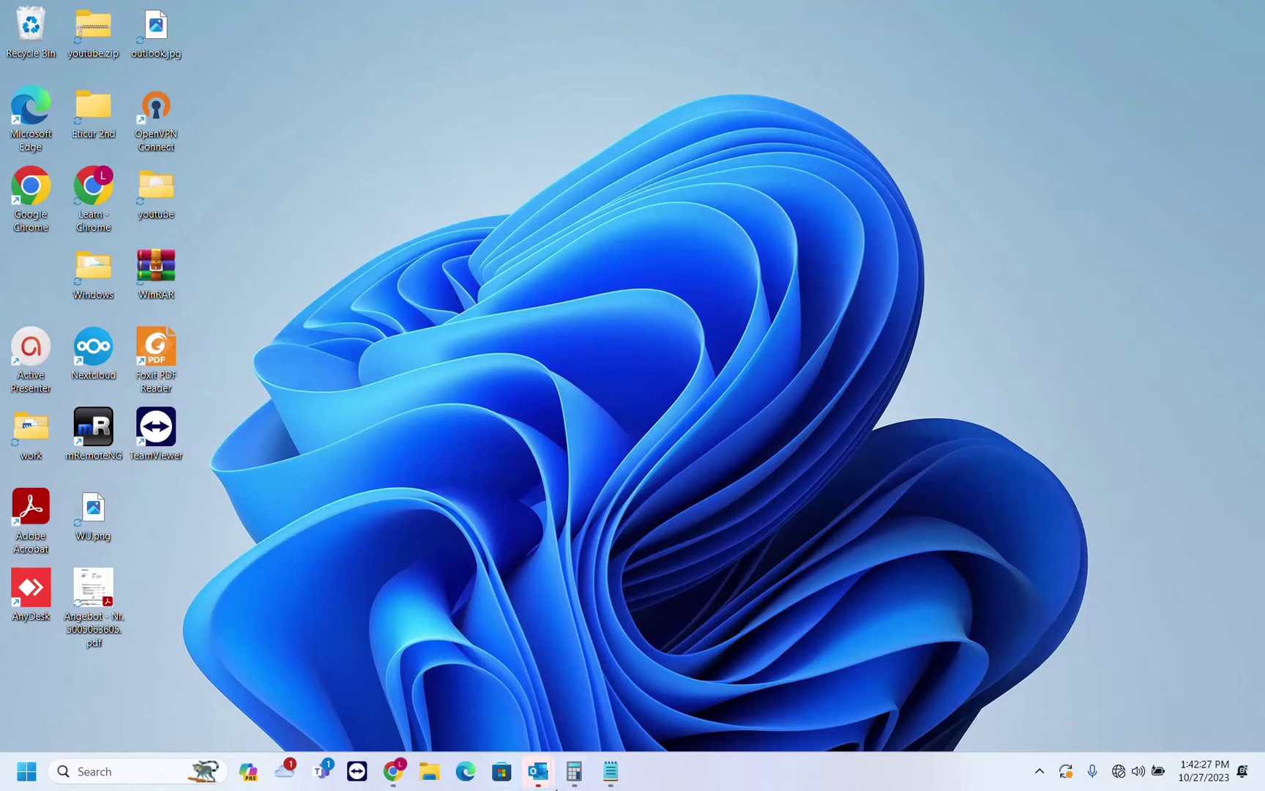
pyautogui.click(157, 773)
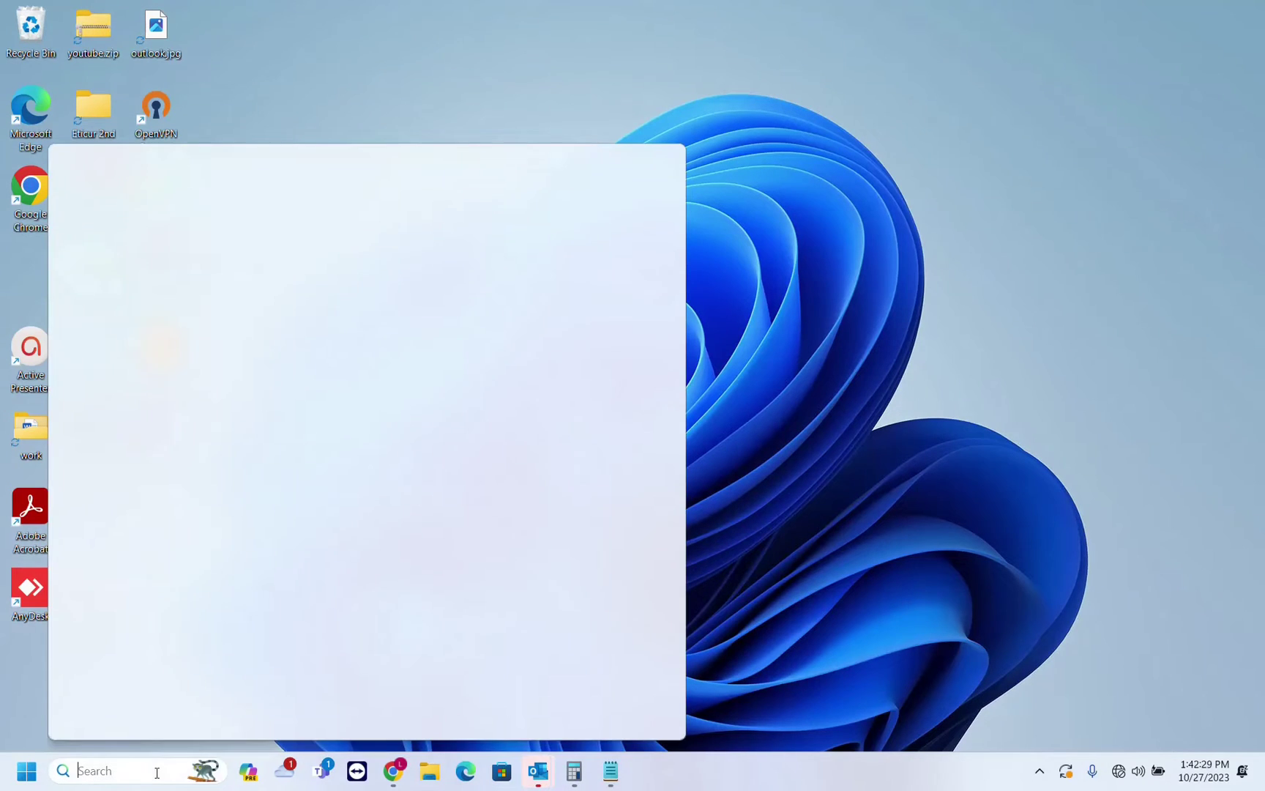
pyautogui.write('settin')
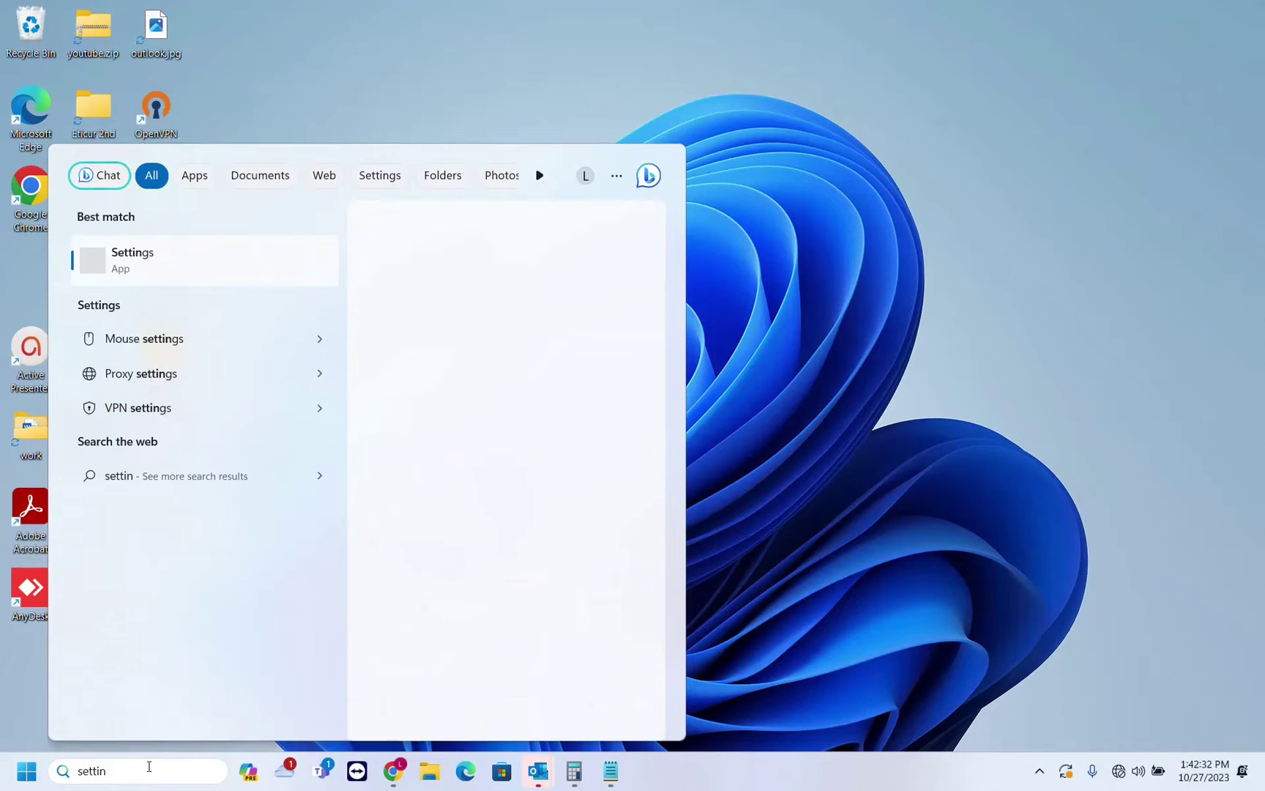
pyautogui.press('Return')
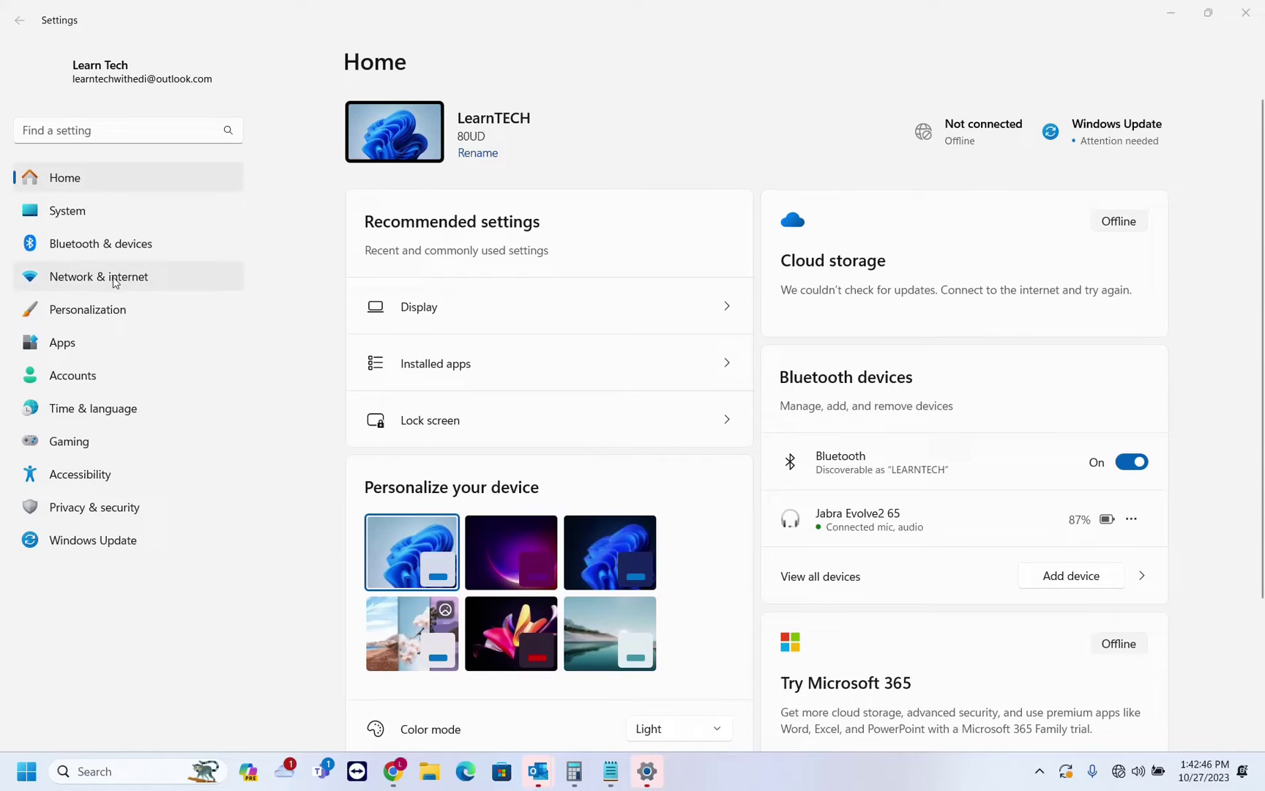
pyautogui.click(227, 271)
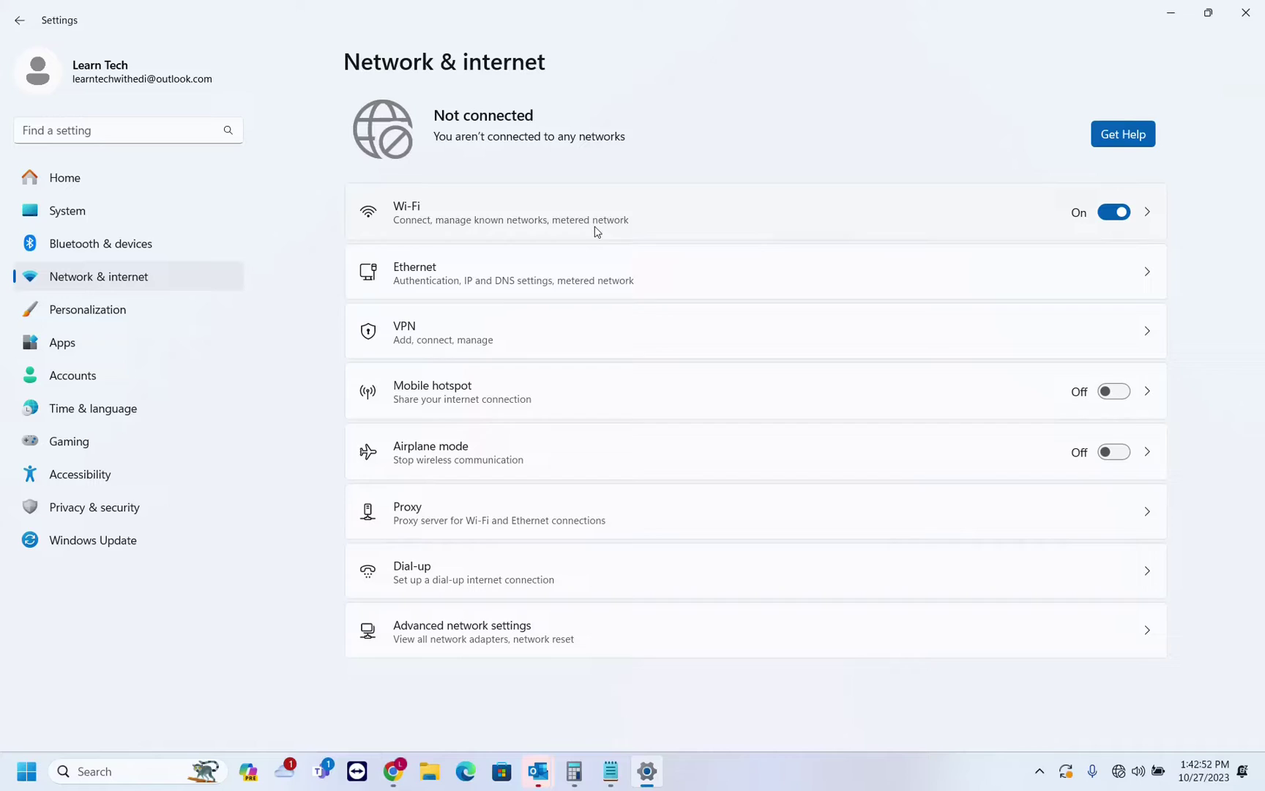
# Disable and re-enable the Wi-Fi adapter in Advanced network settings, then recheck the Wi-Fi list
pyautogui.click(712, 625)
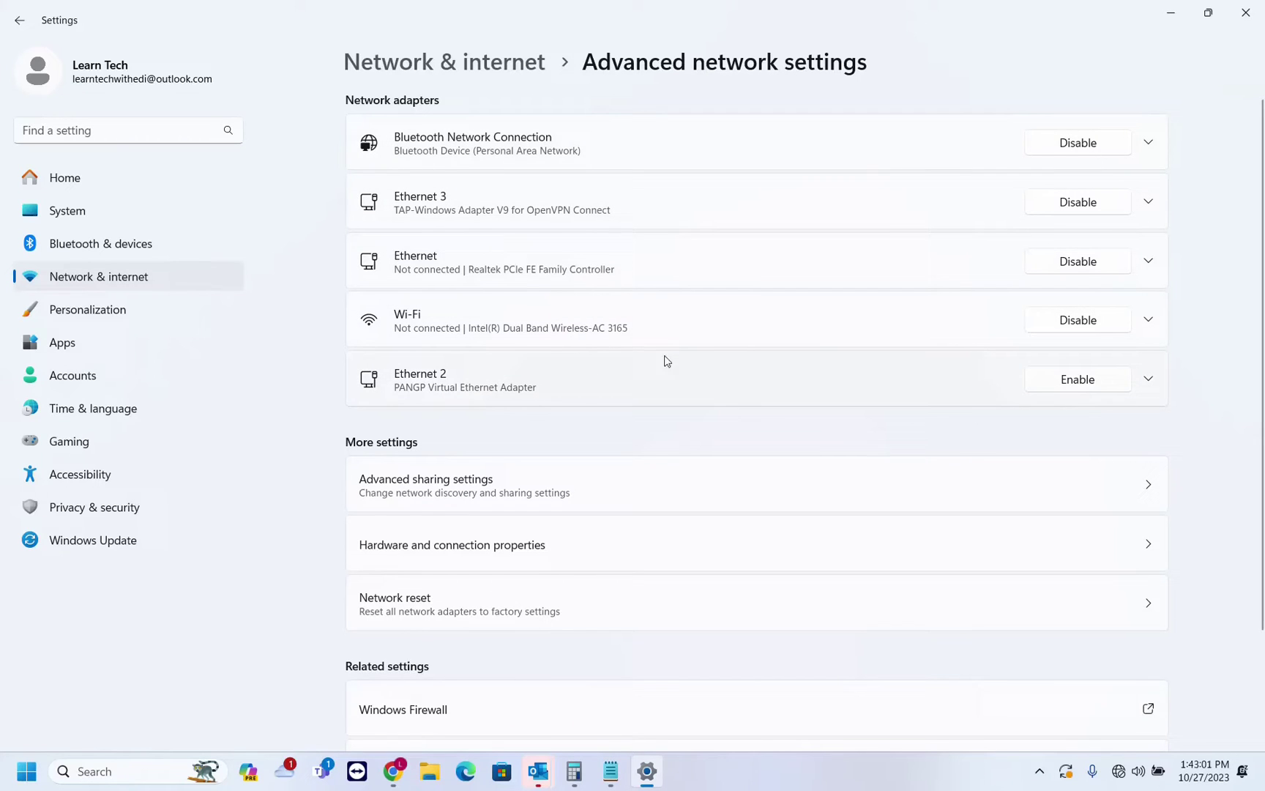
pyautogui.click(524, 331)
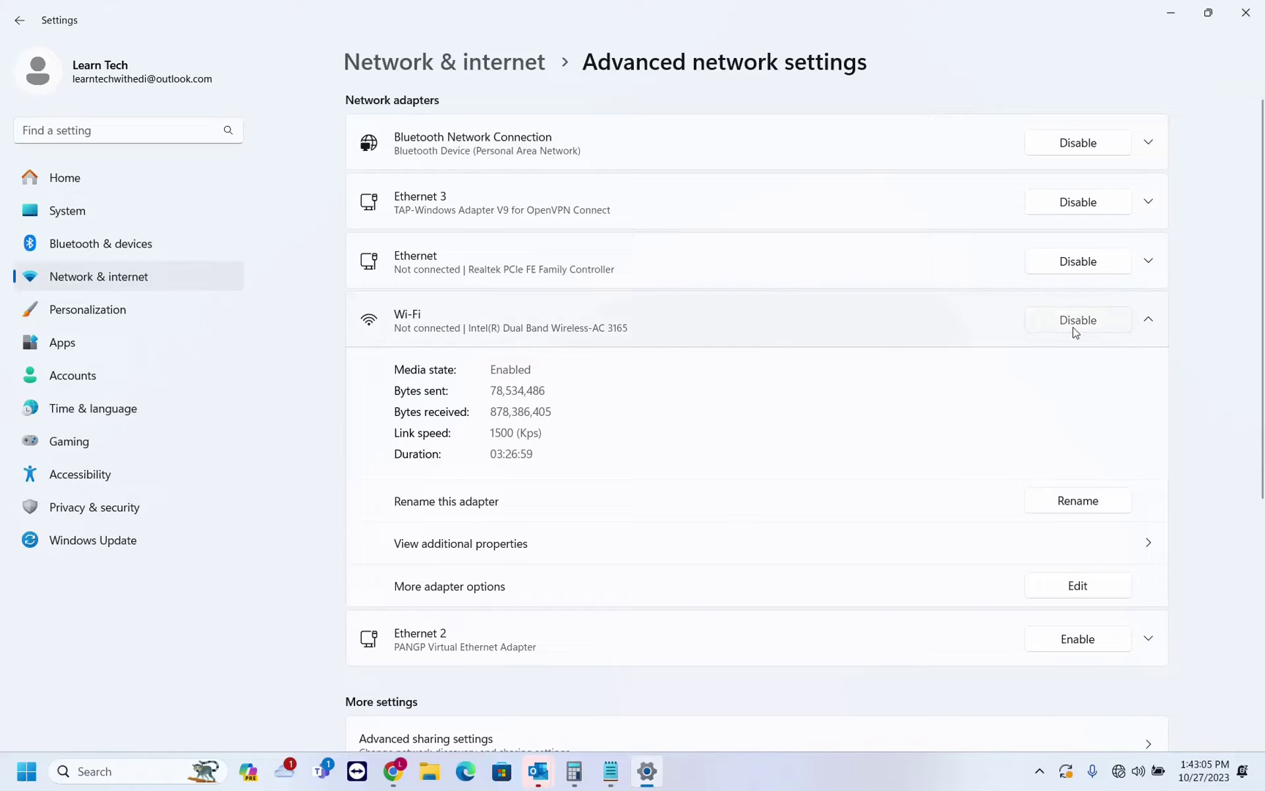
pyautogui.click(1074, 331)
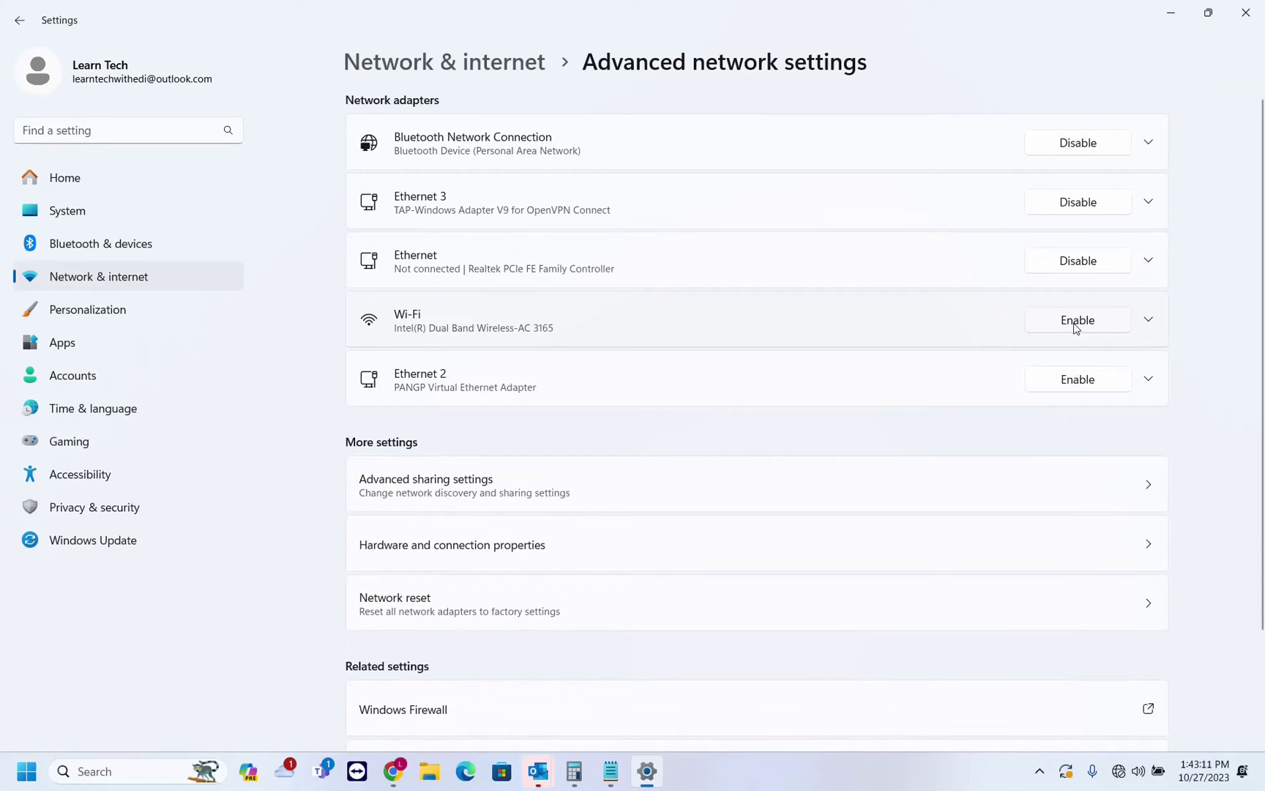
pyautogui.click(1076, 328)
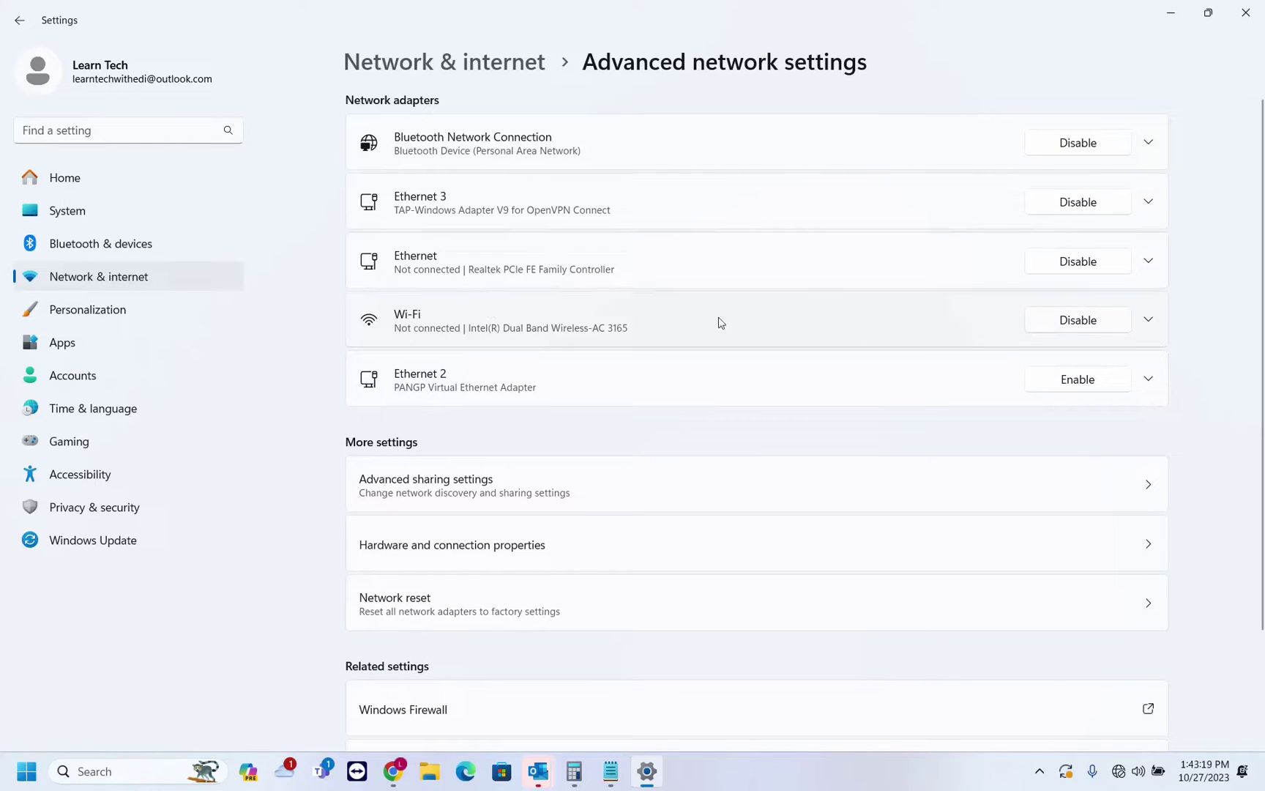
pyautogui.click(1119, 772)
pyautogui.click(1040, 456)
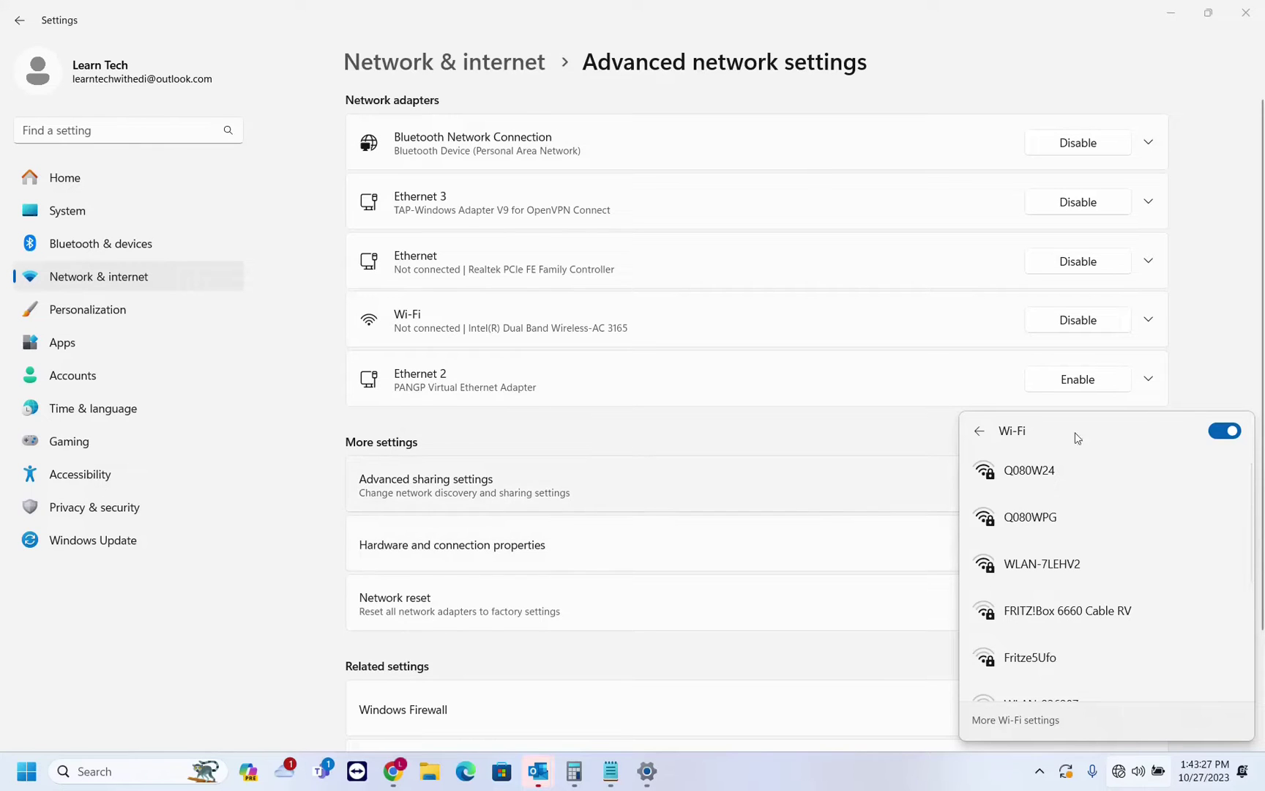
# Close the Wi-Fi list and scroll Advanced network settings down to Network reset
pyautogui.click(1242, 357)
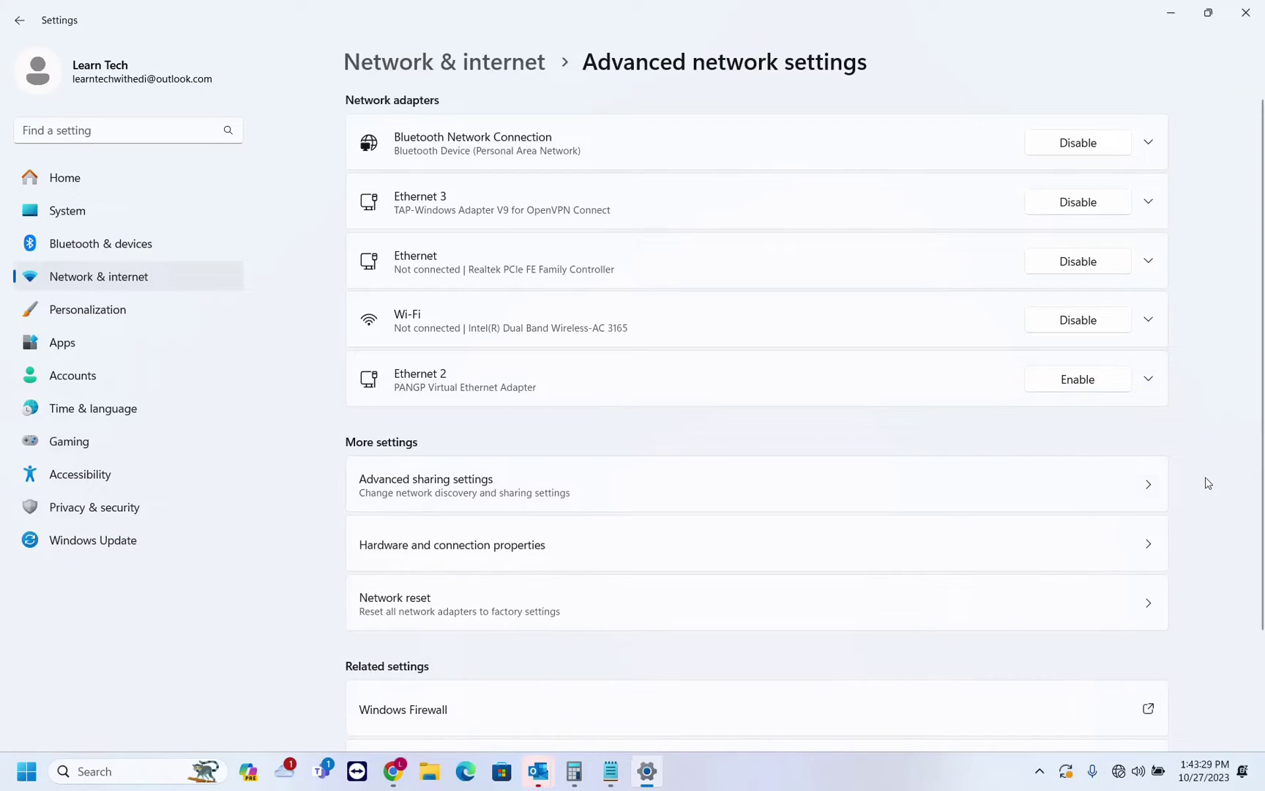
pyautogui.scroll(-2, 743, 424)
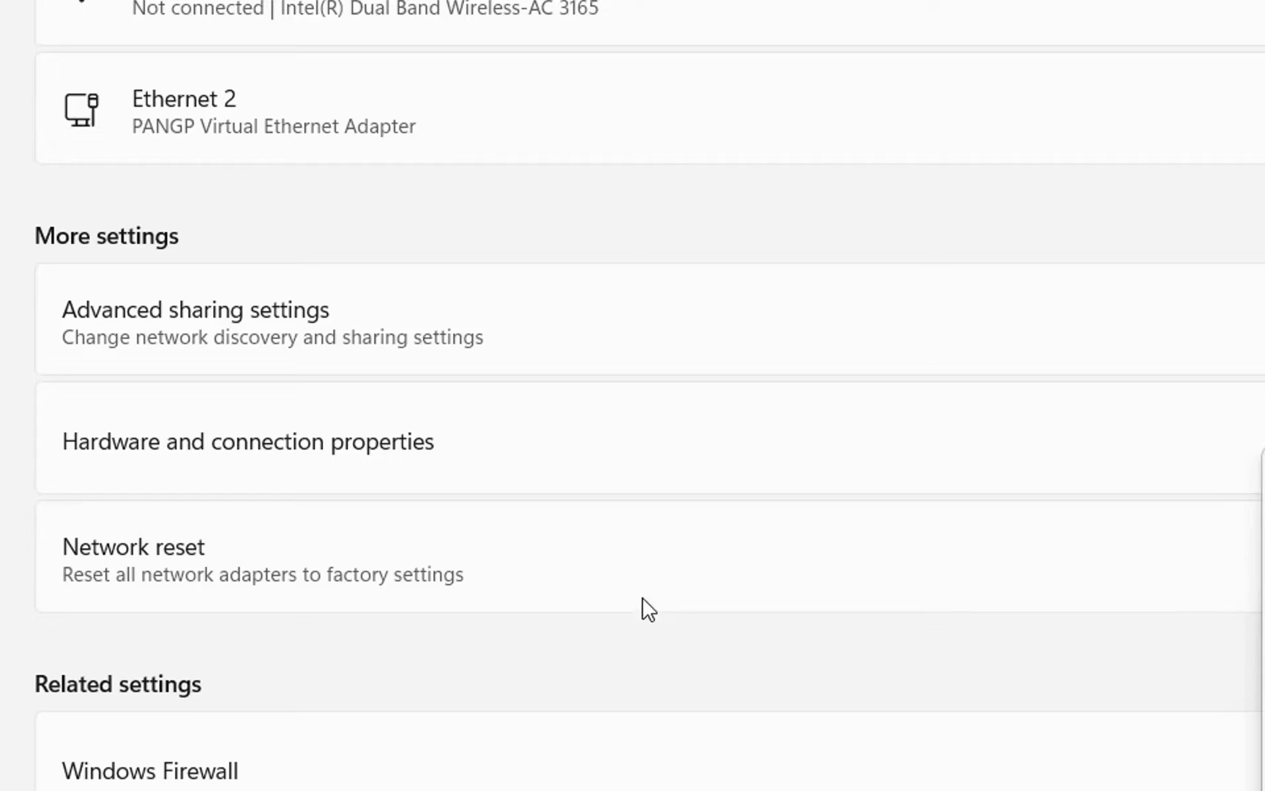
pyautogui.scroll(-5, 650, 596)
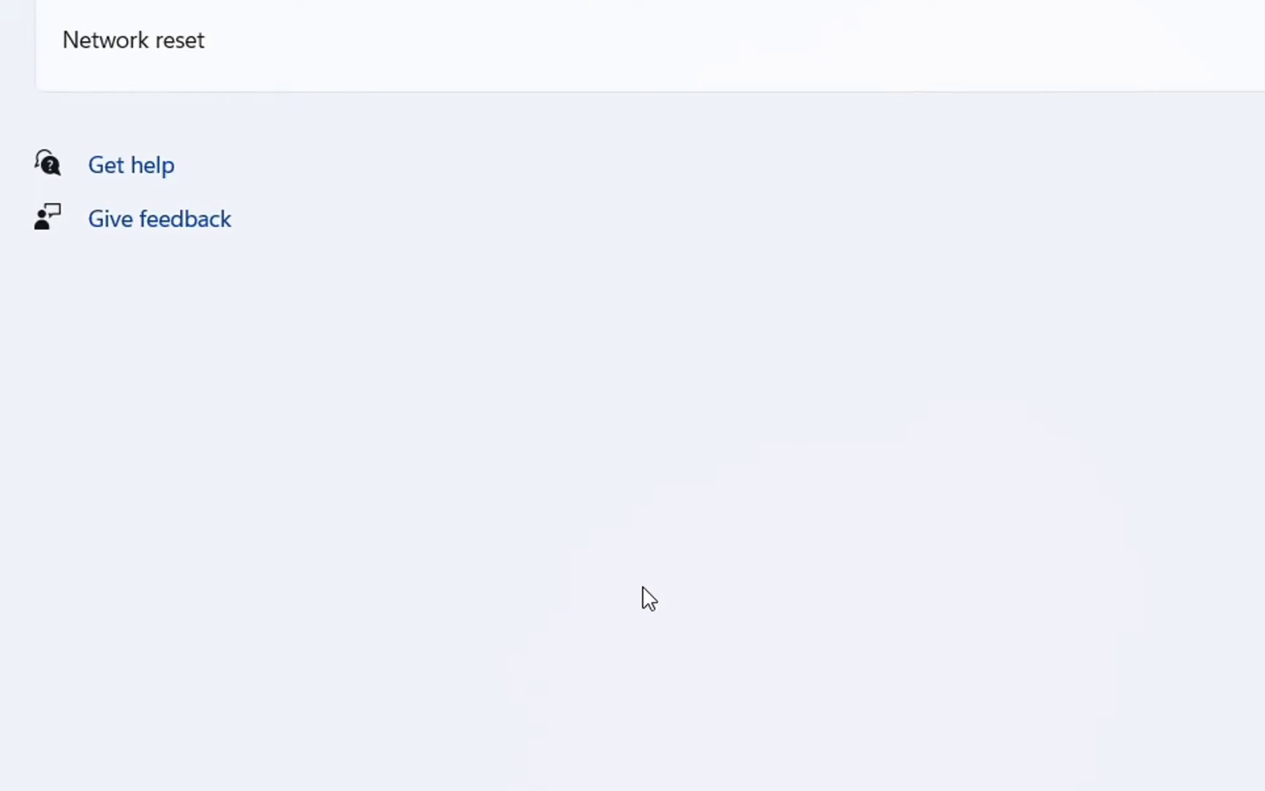
# Open the Network reset page from More settings
pyautogui.click(134, 38)
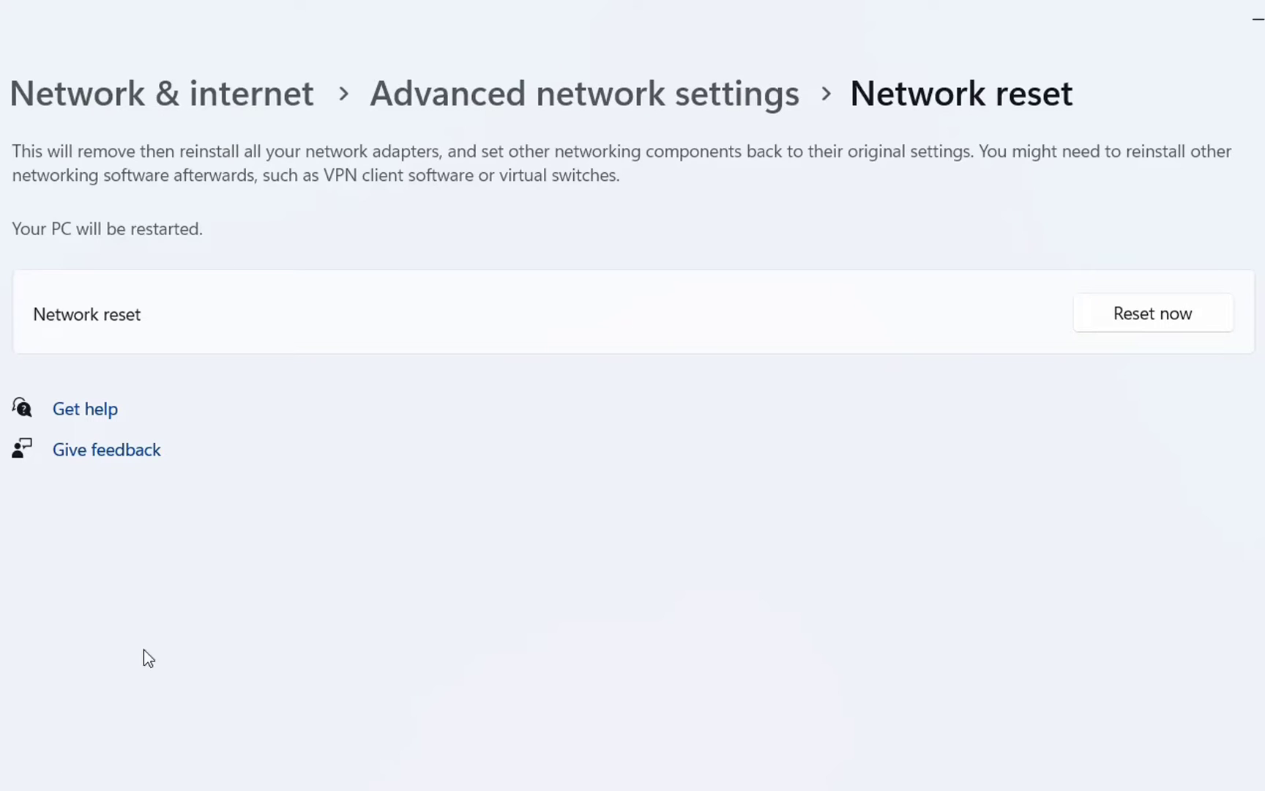
# Search the Start menu for 'device manager' and launch Device Manager
pyautogui.press('super')
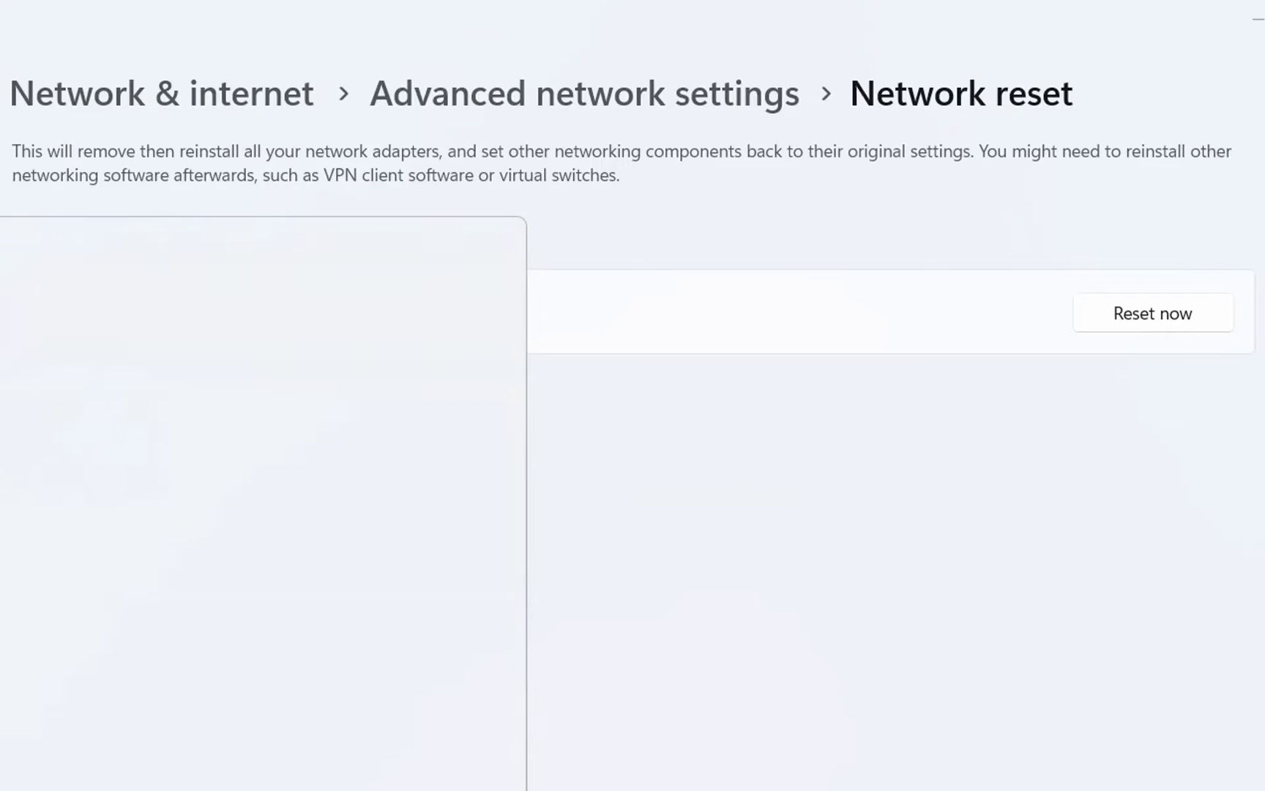
pyautogui.write('ne')
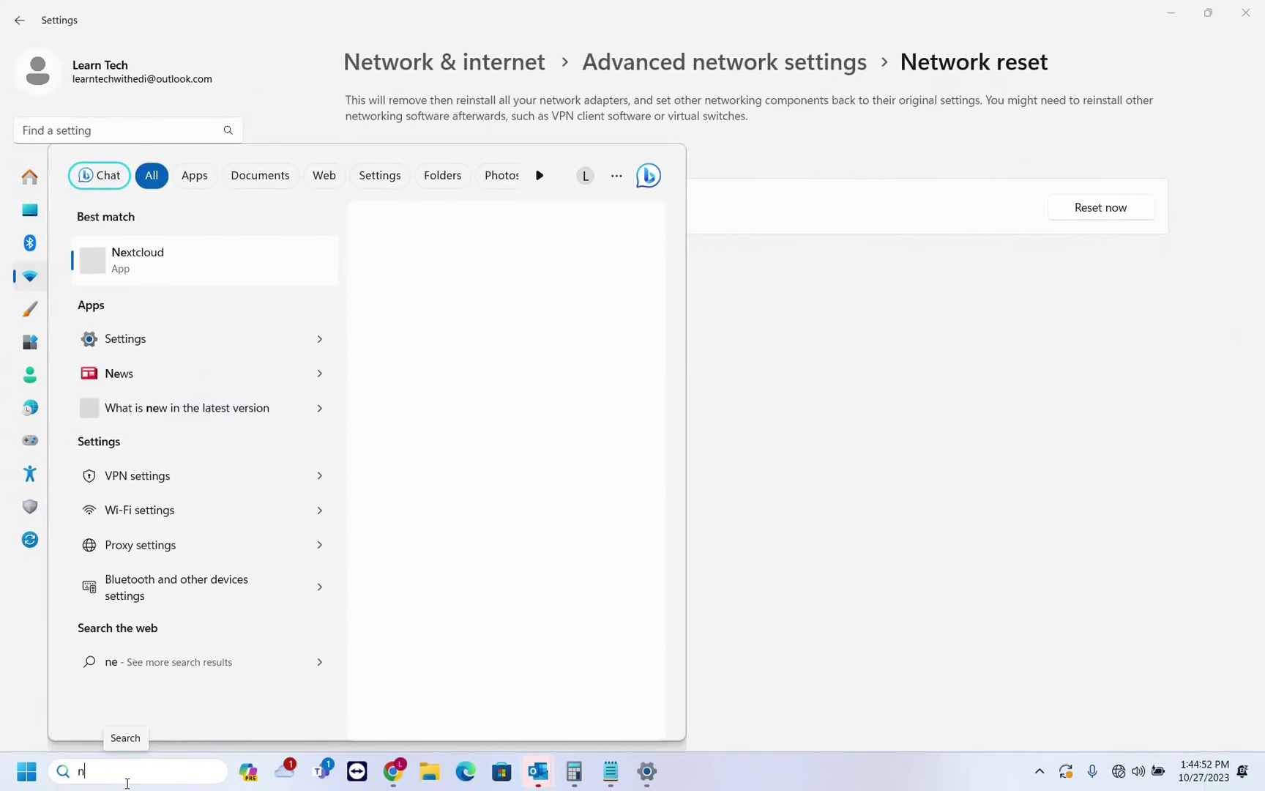
pyautogui.press('BackSpace')
pyautogui.write('deve')
pyautogui.press('BackSpace')
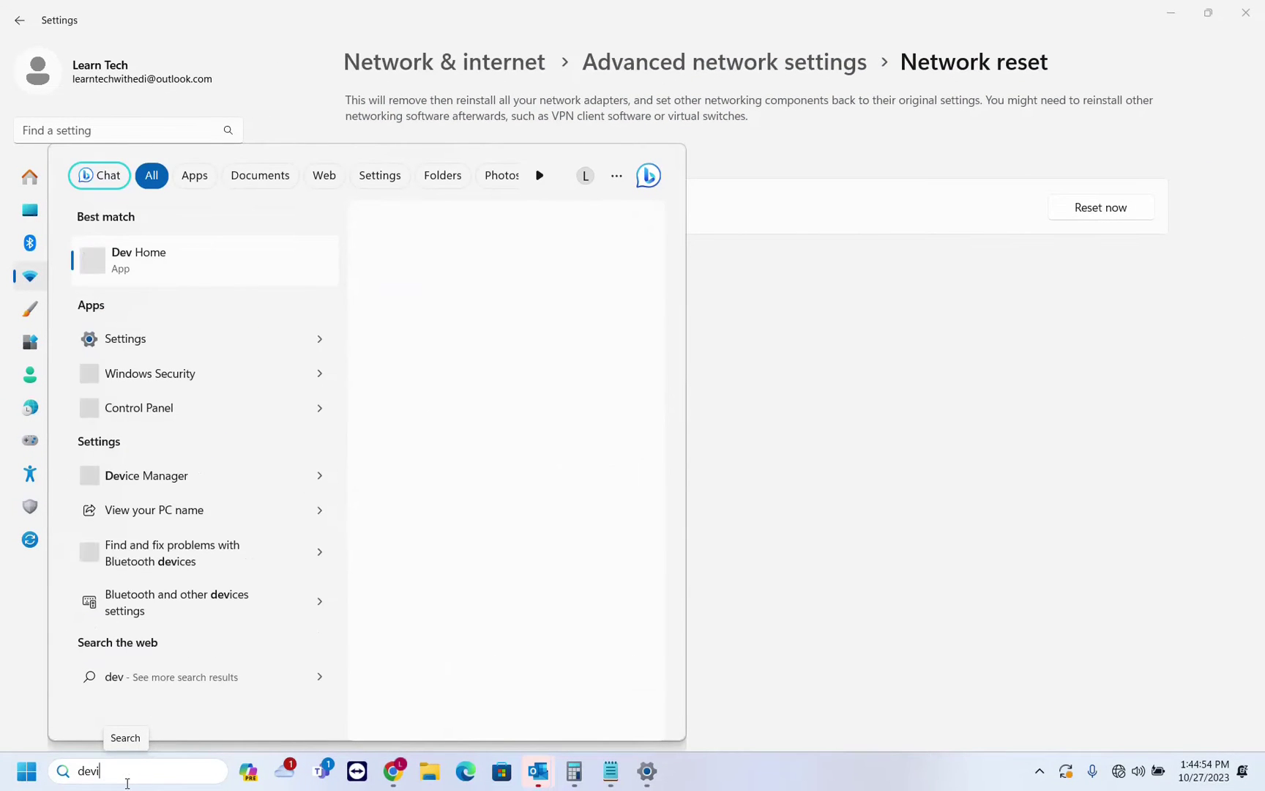
pyautogui.write('ice manager')
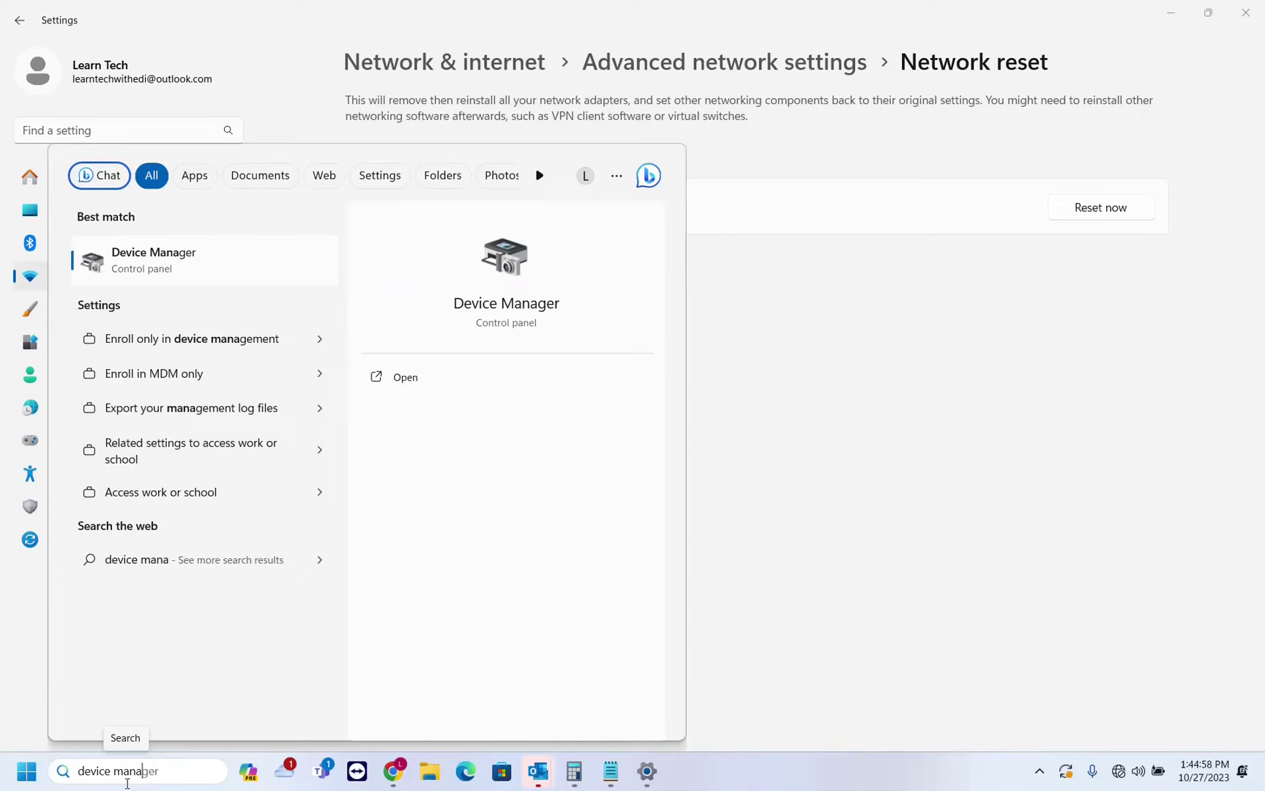
pyautogui.click(227, 262)
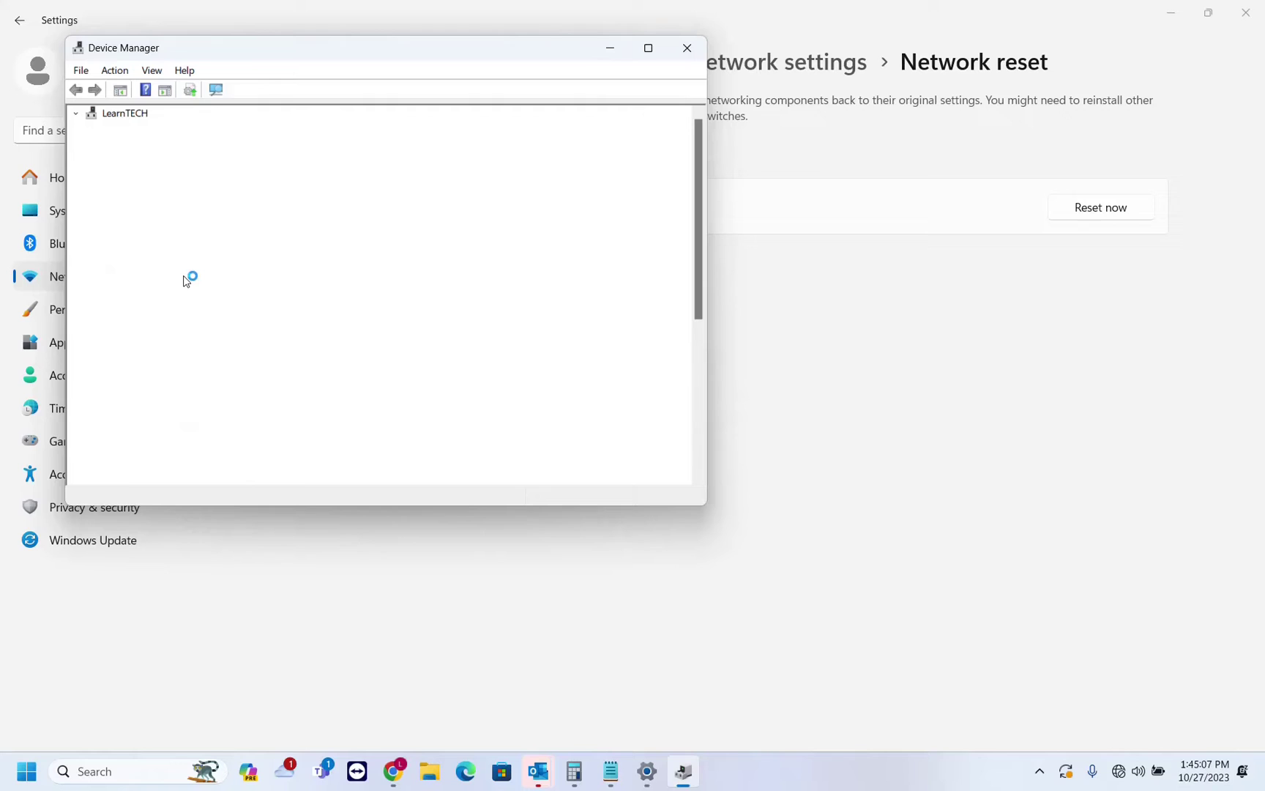
# Expand Network adapters and select the Intel Dual Band Wireless-AC 3165 adapter
pyautogui.click(98, 323)
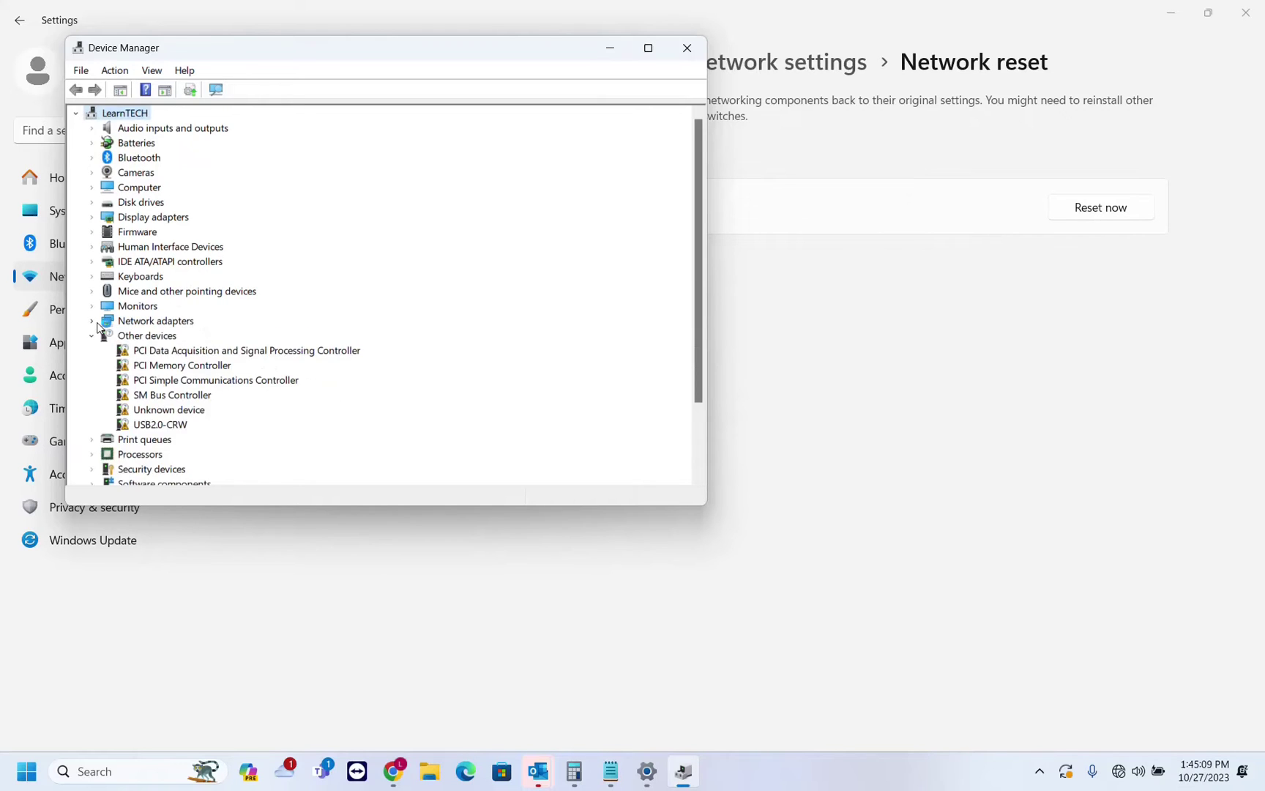
pyautogui.click(98, 323)
pyautogui.click(93, 283)
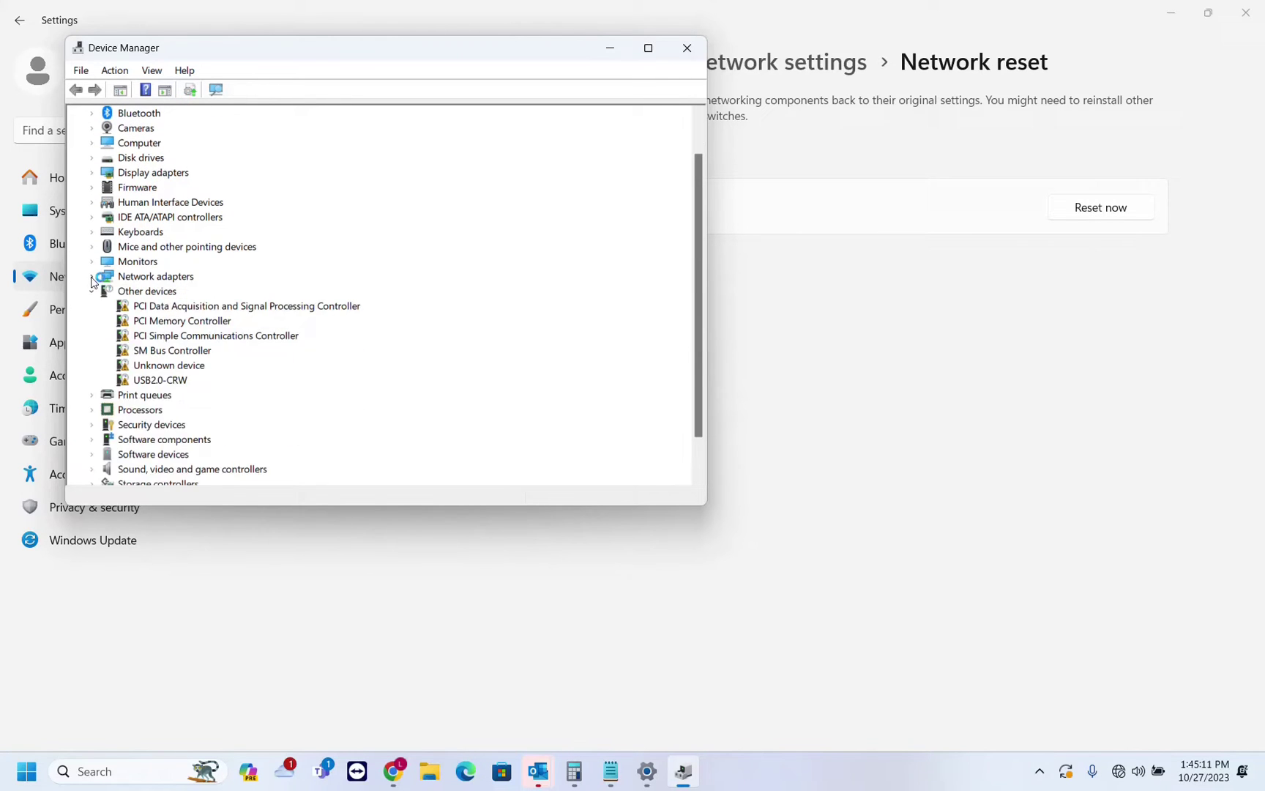
pyautogui.click(92, 279)
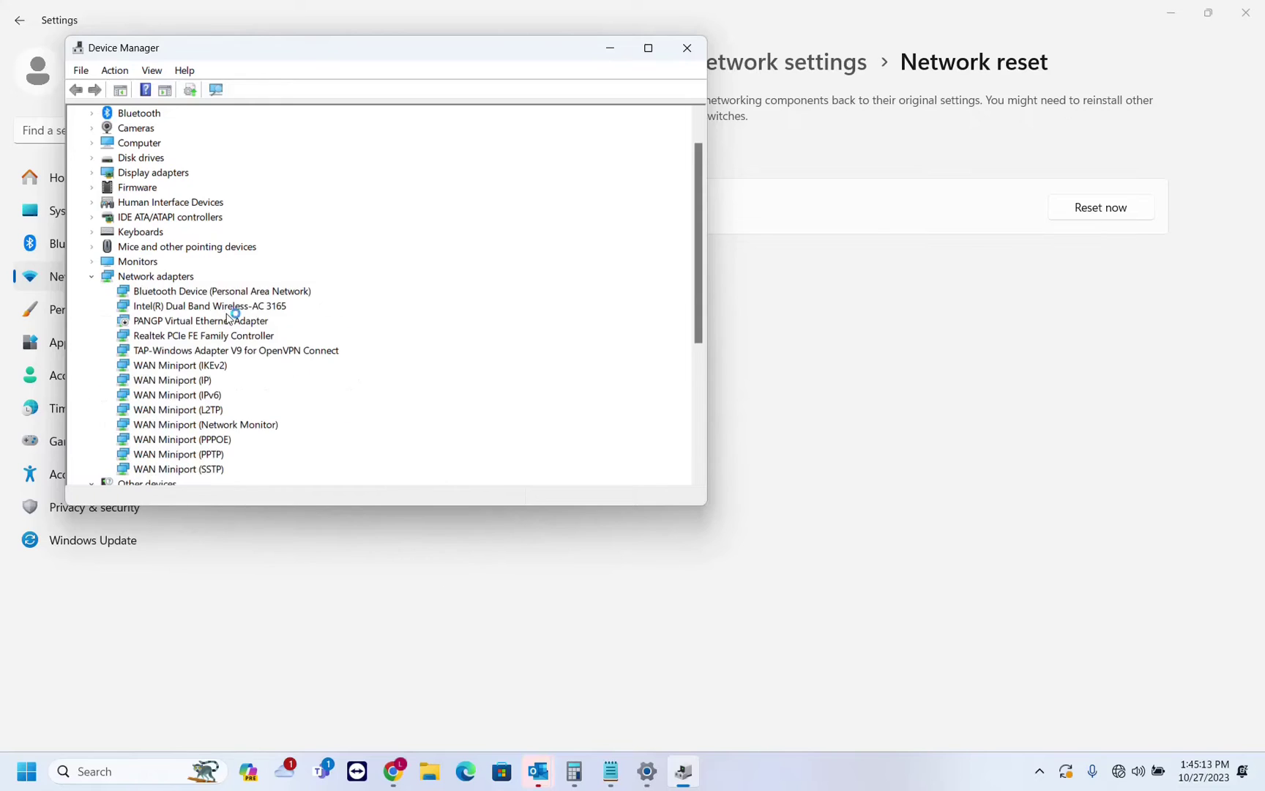
pyautogui.click(226, 308)
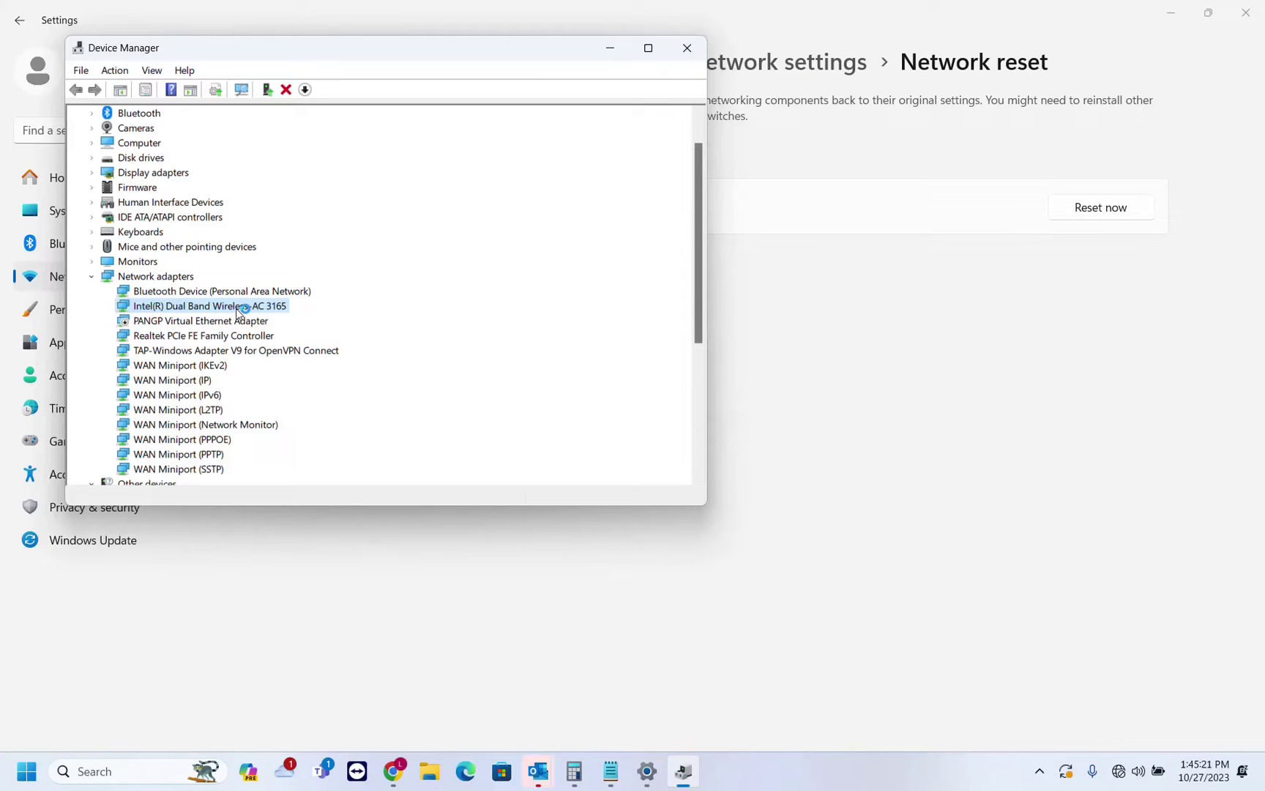
# Disable the Intel wireless adapter, confirm the warning, then enable it again
pyautogui.rightClick(238, 311)
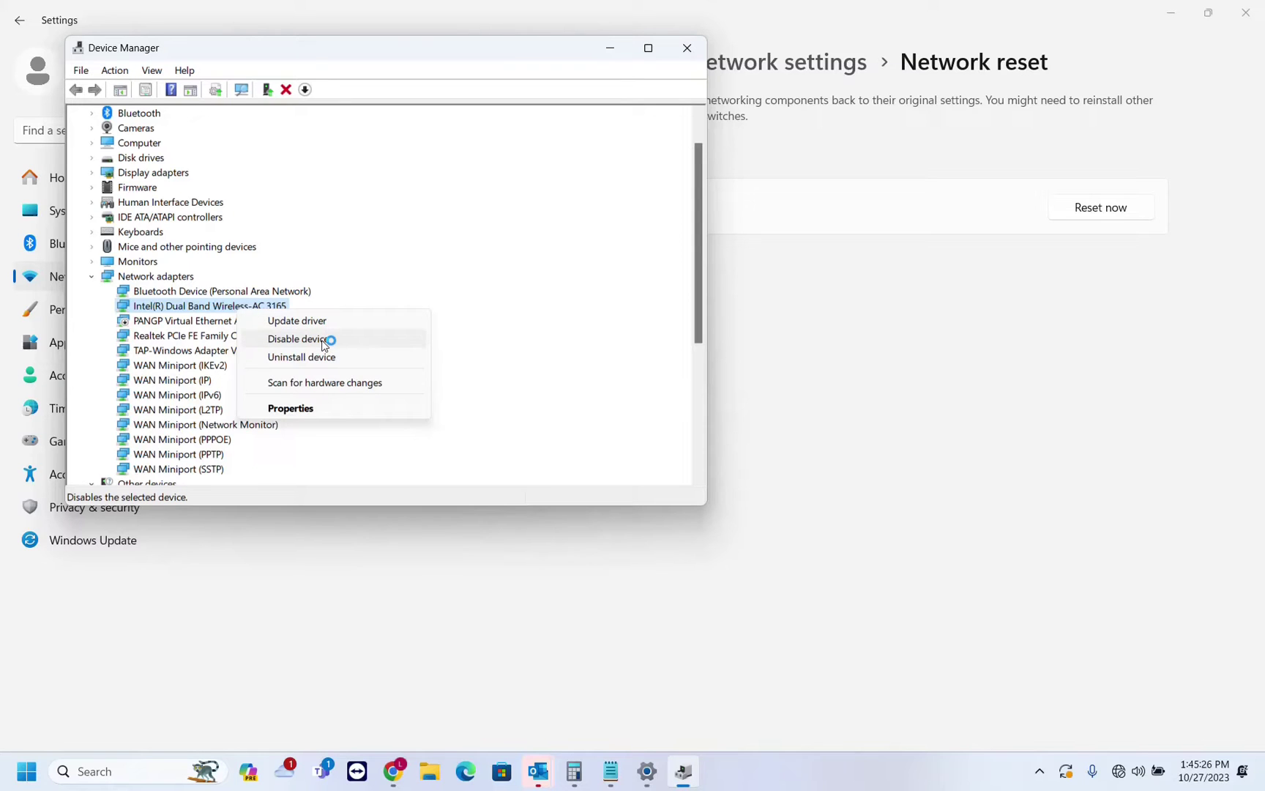
pyautogui.click(324, 339)
pyautogui.click(690, 403)
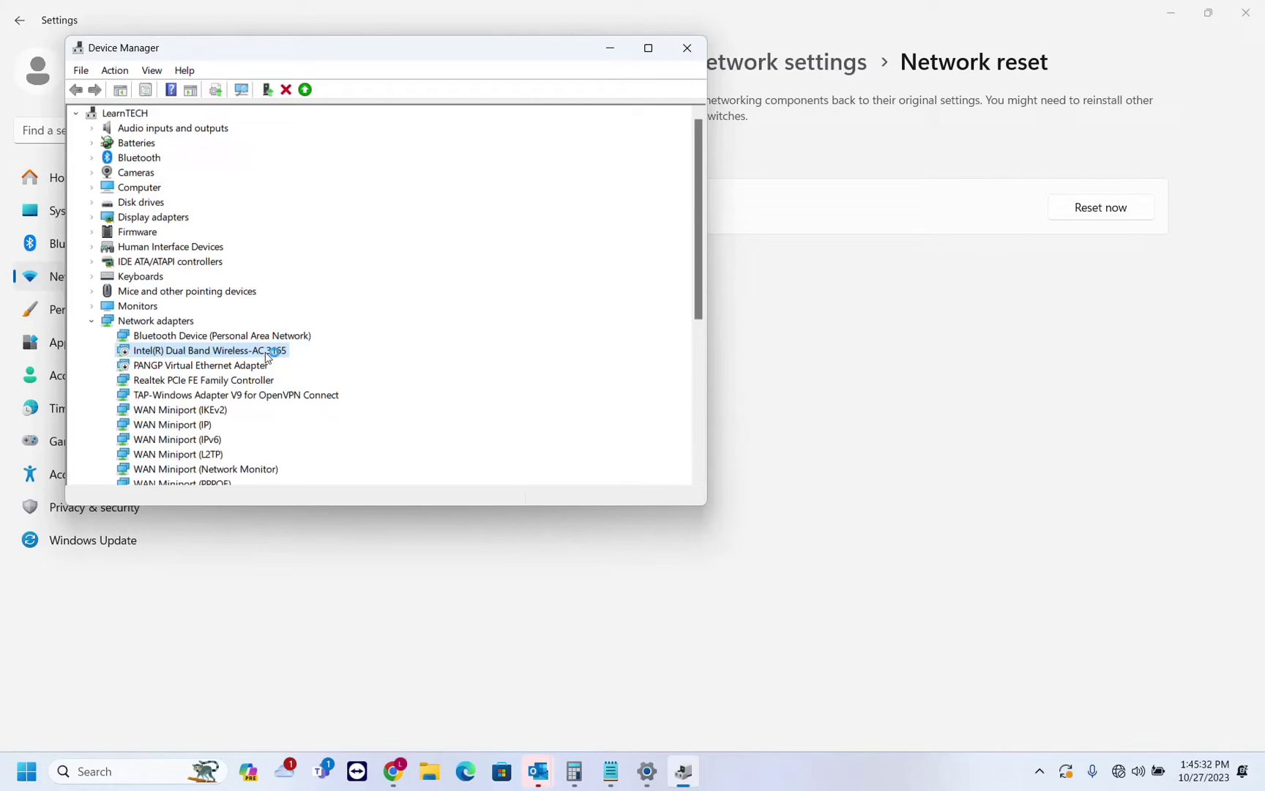
pyautogui.rightClick(266, 356)
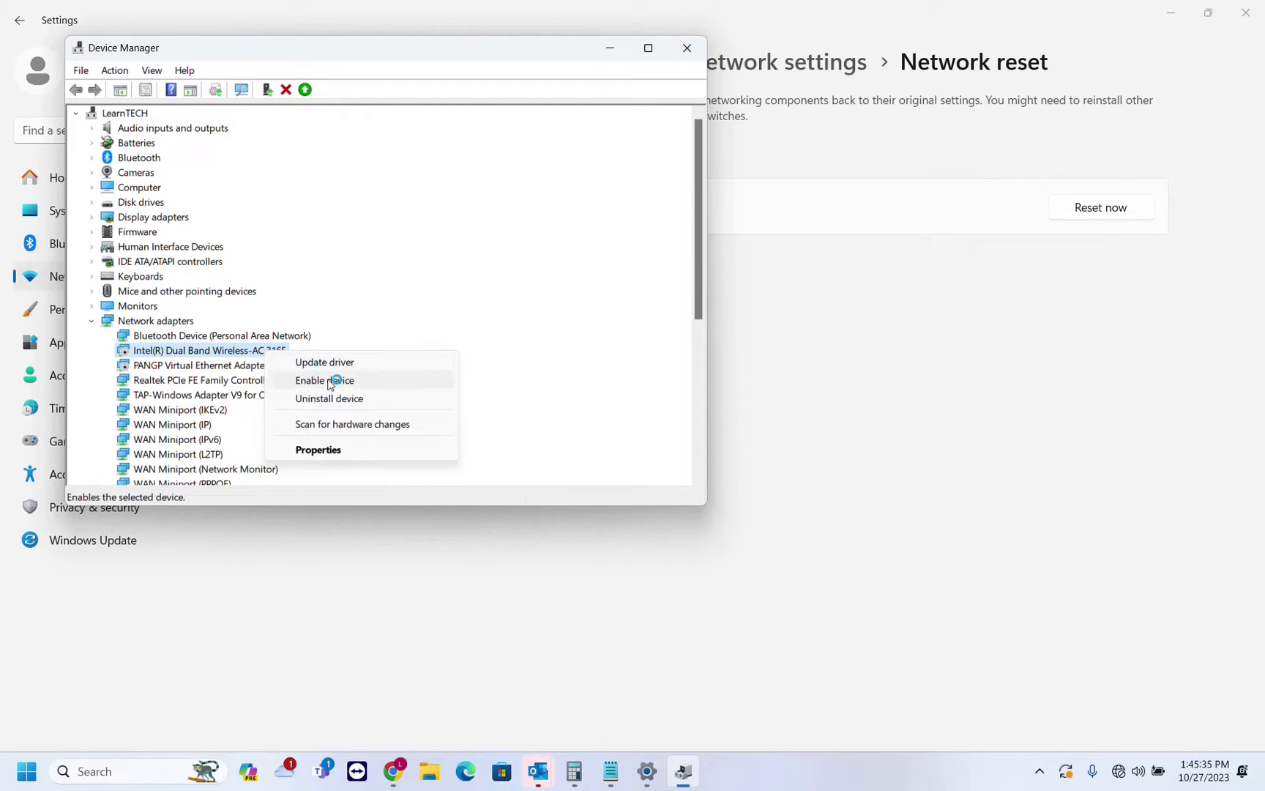
pyautogui.click(329, 380)
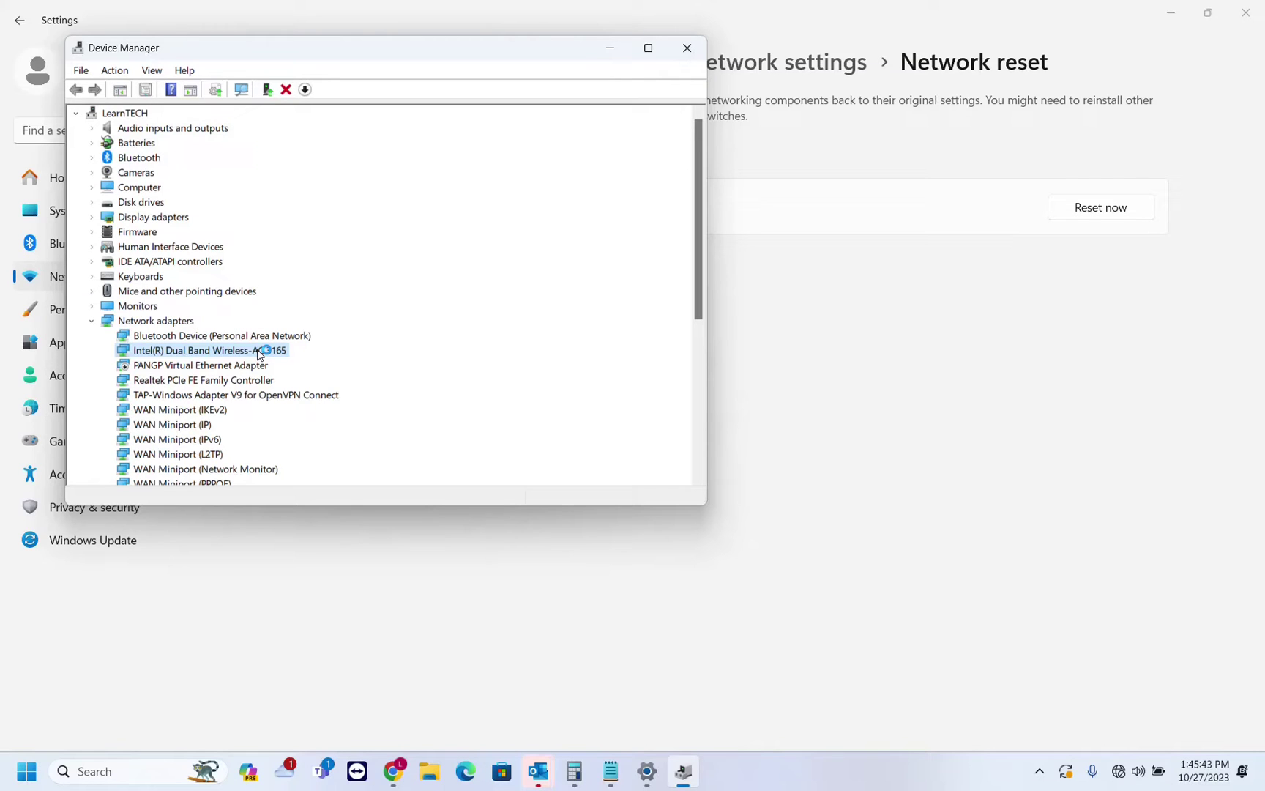
# Run Update driver's automatic search for the Intel adapter, find the best driver installed, then go back
pyautogui.rightClick(259, 354)
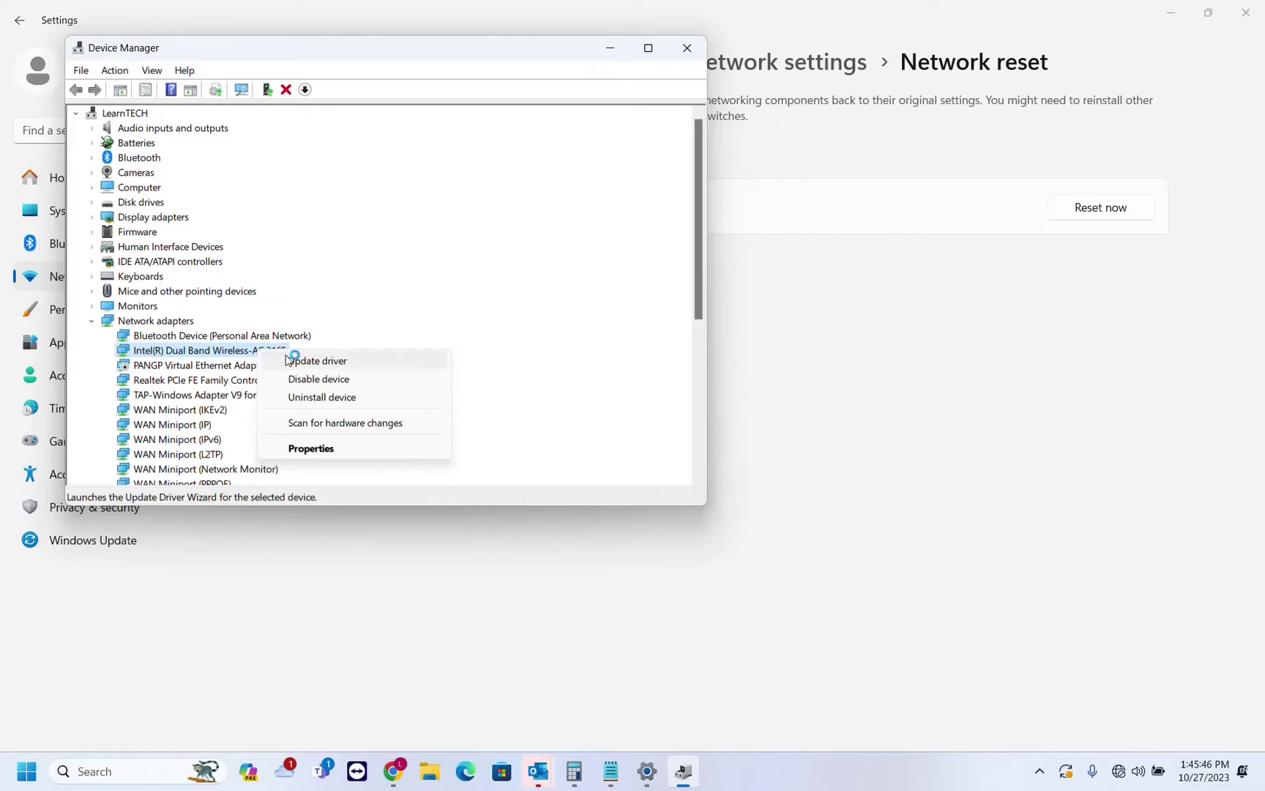
pyautogui.rightClick(242, 350)
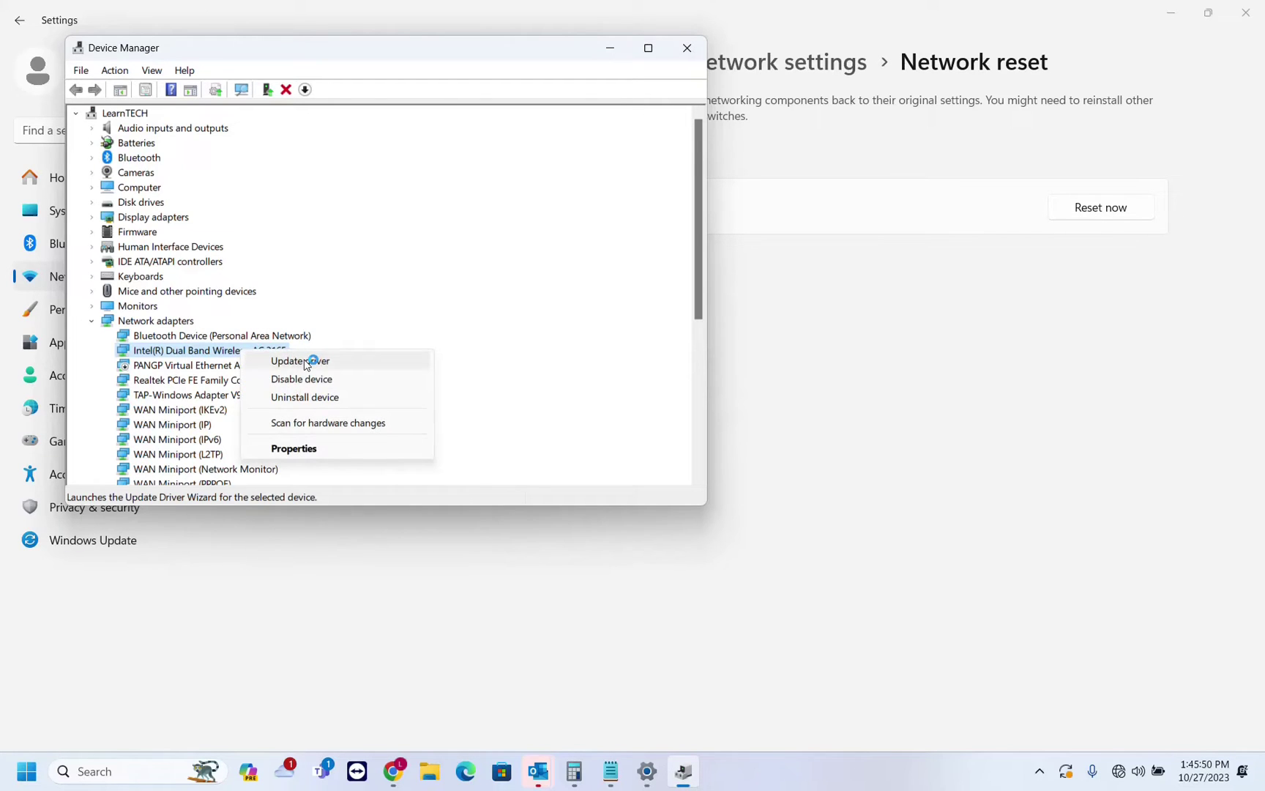
pyautogui.click(306, 361)
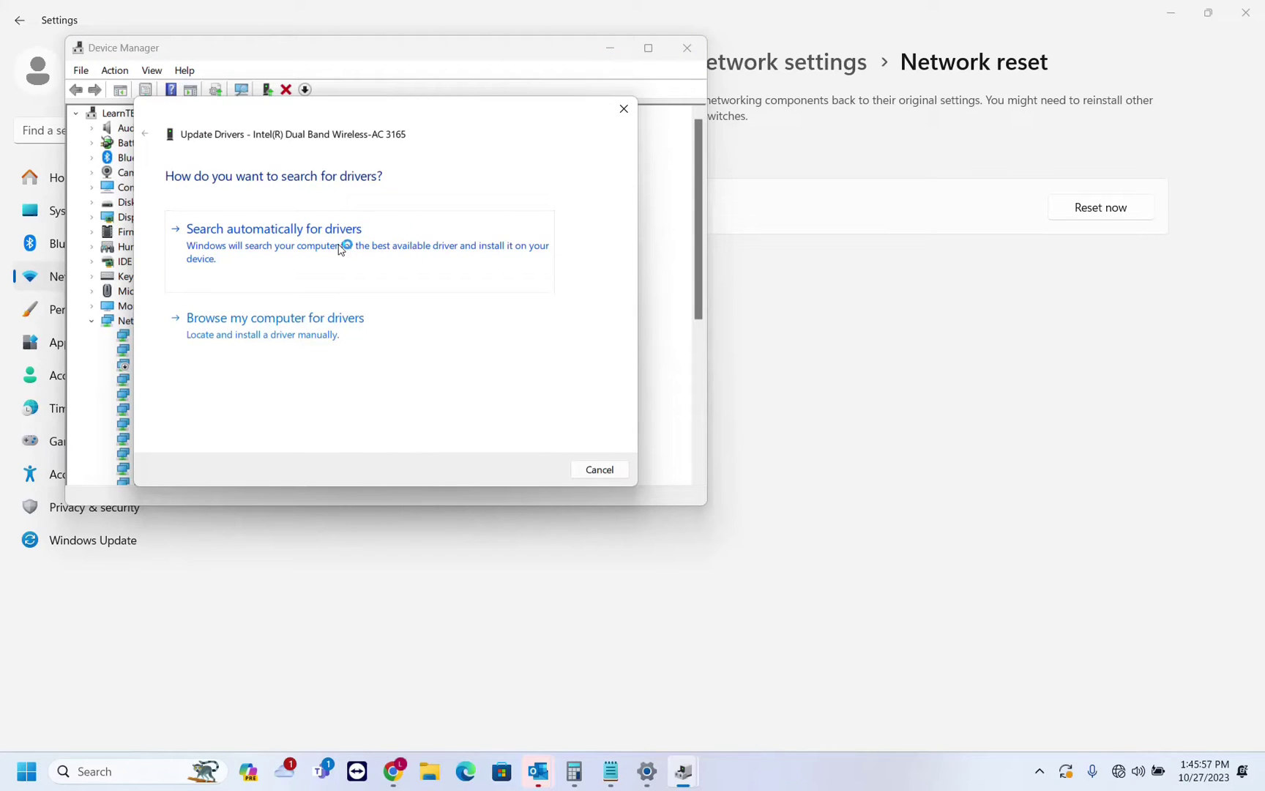
pyautogui.click(335, 253)
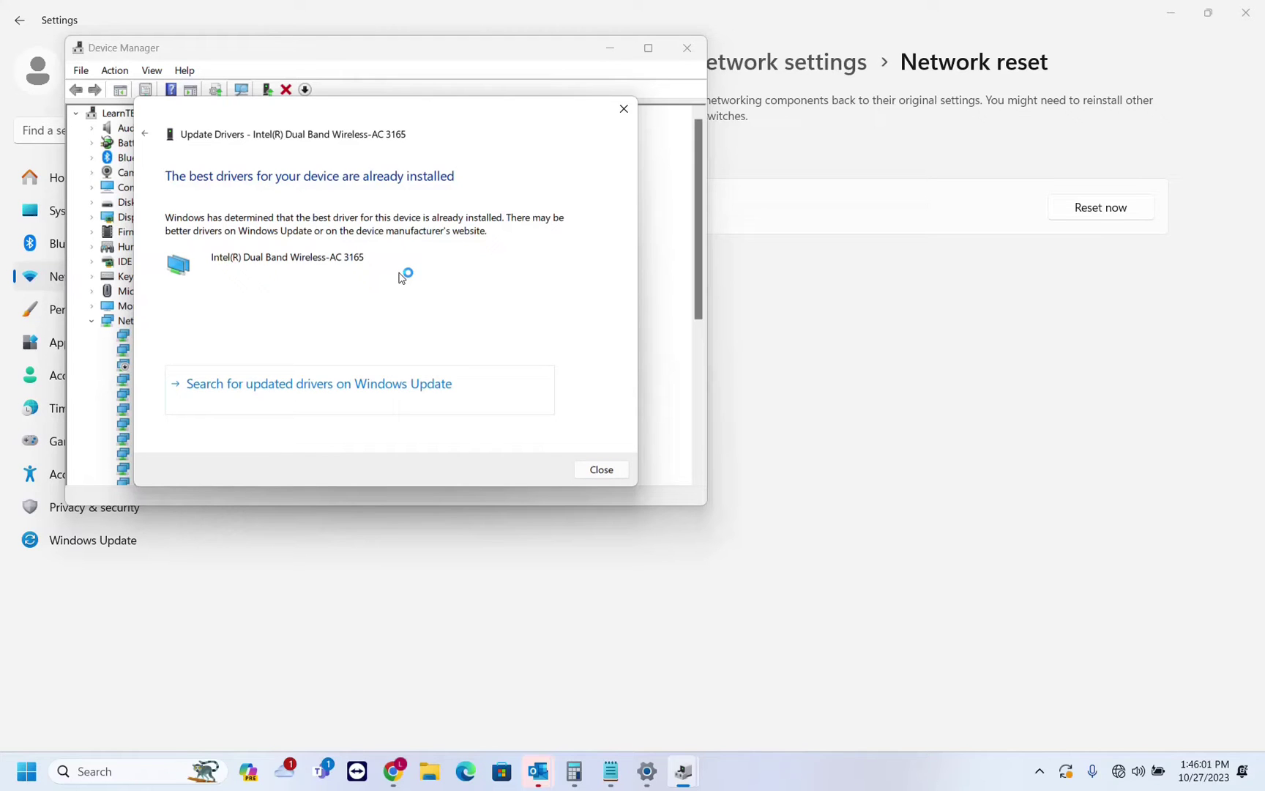
pyautogui.click(145, 134)
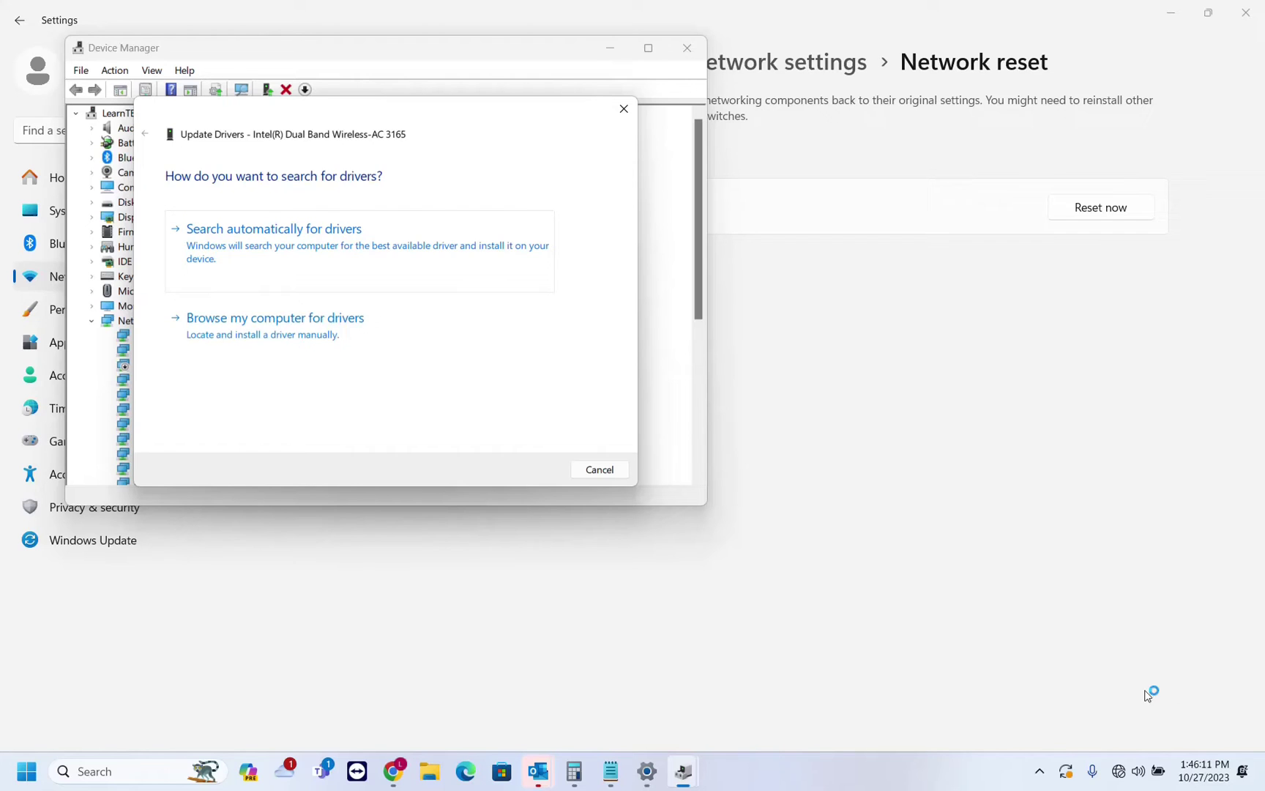
# Install the Intel 17.15.0.5 driver from the local list, run automatic search, then close the wizard
pyautogui.click(277, 327)
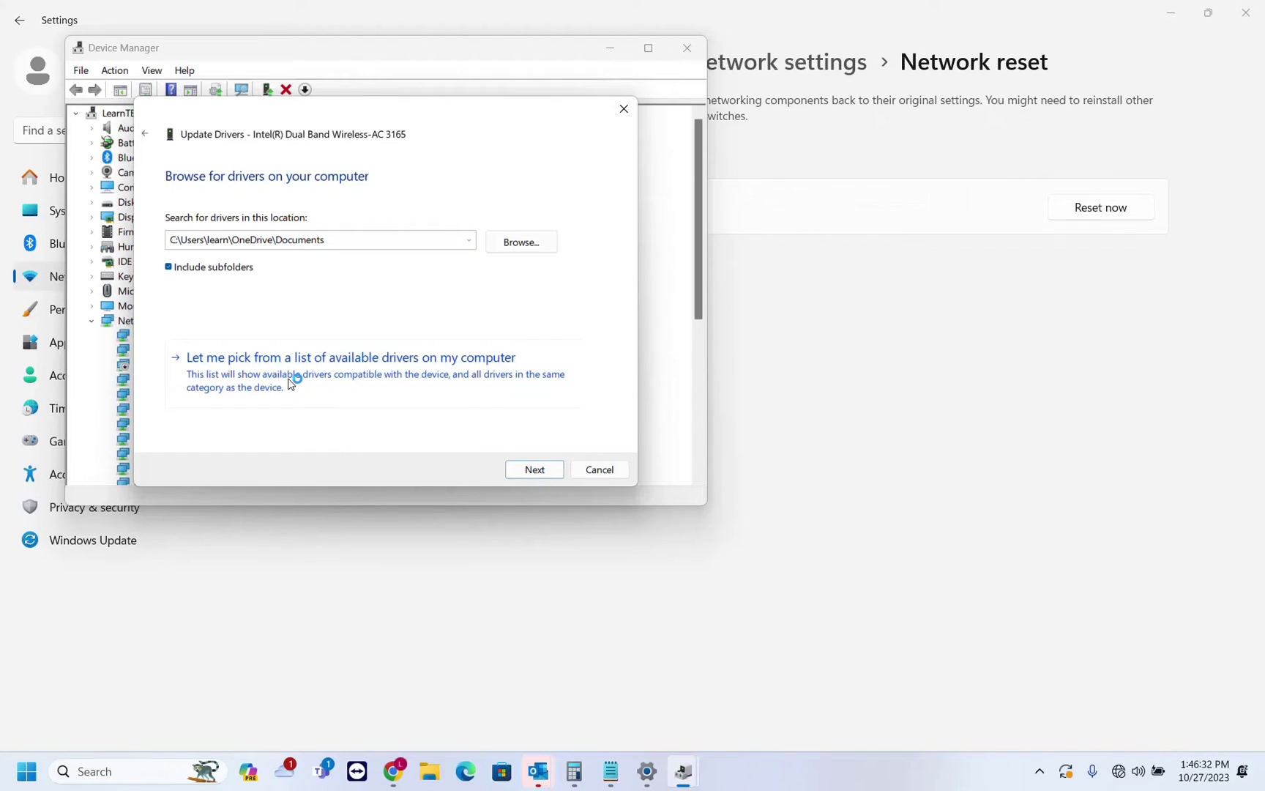
pyautogui.click(290, 383)
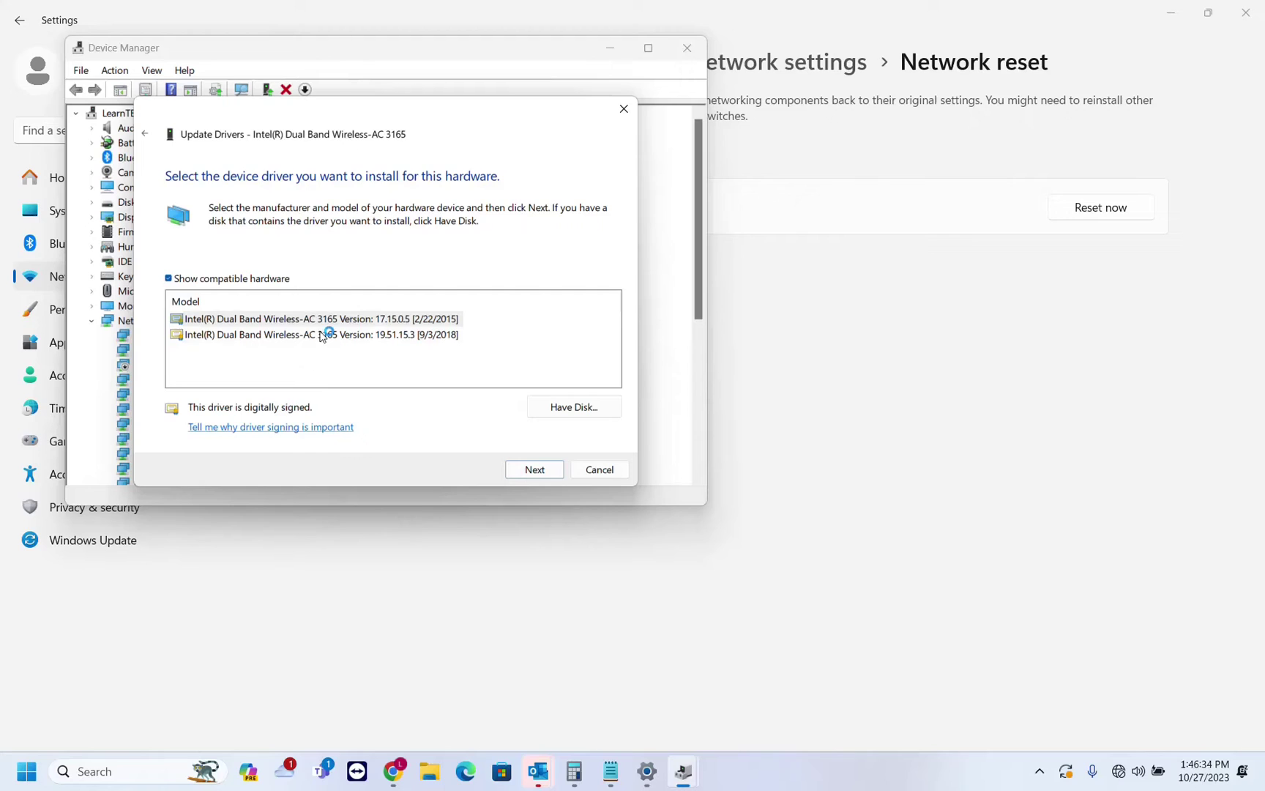
pyautogui.click(334, 319)
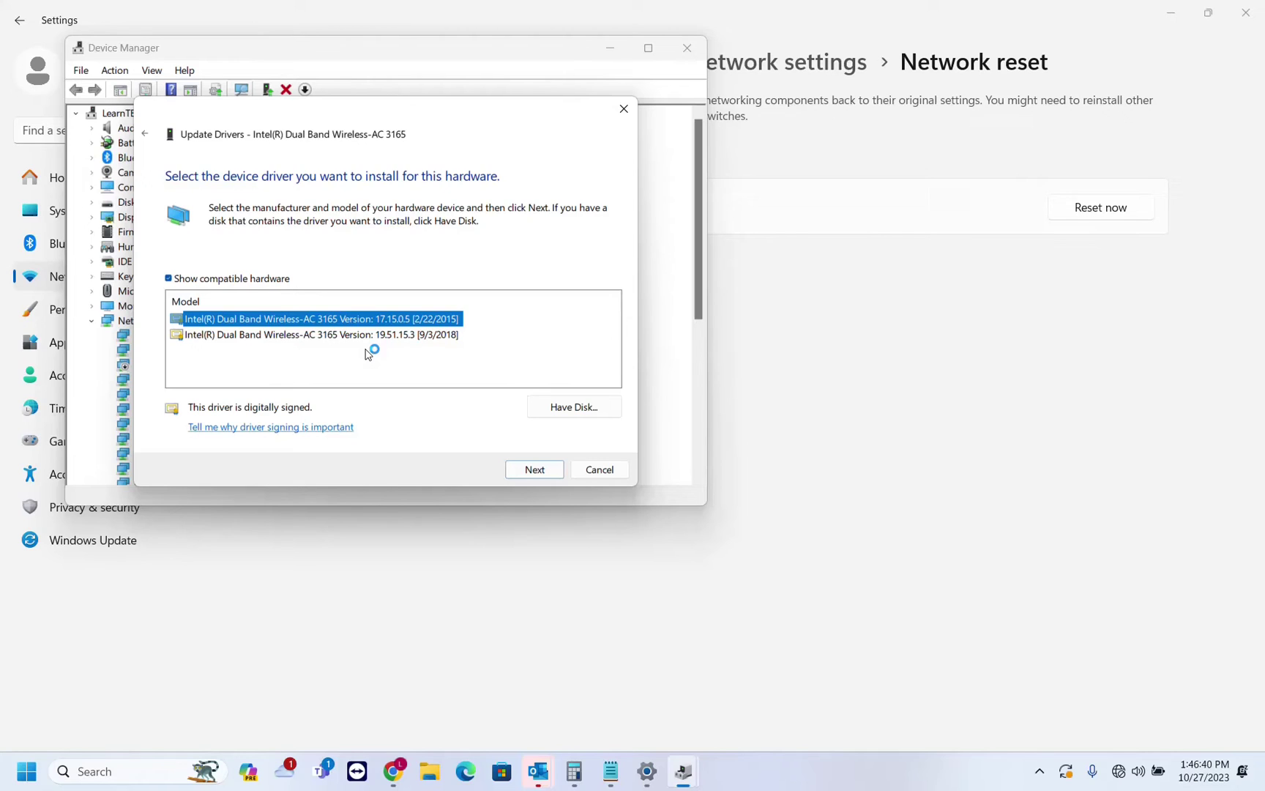
pyautogui.click(369, 336)
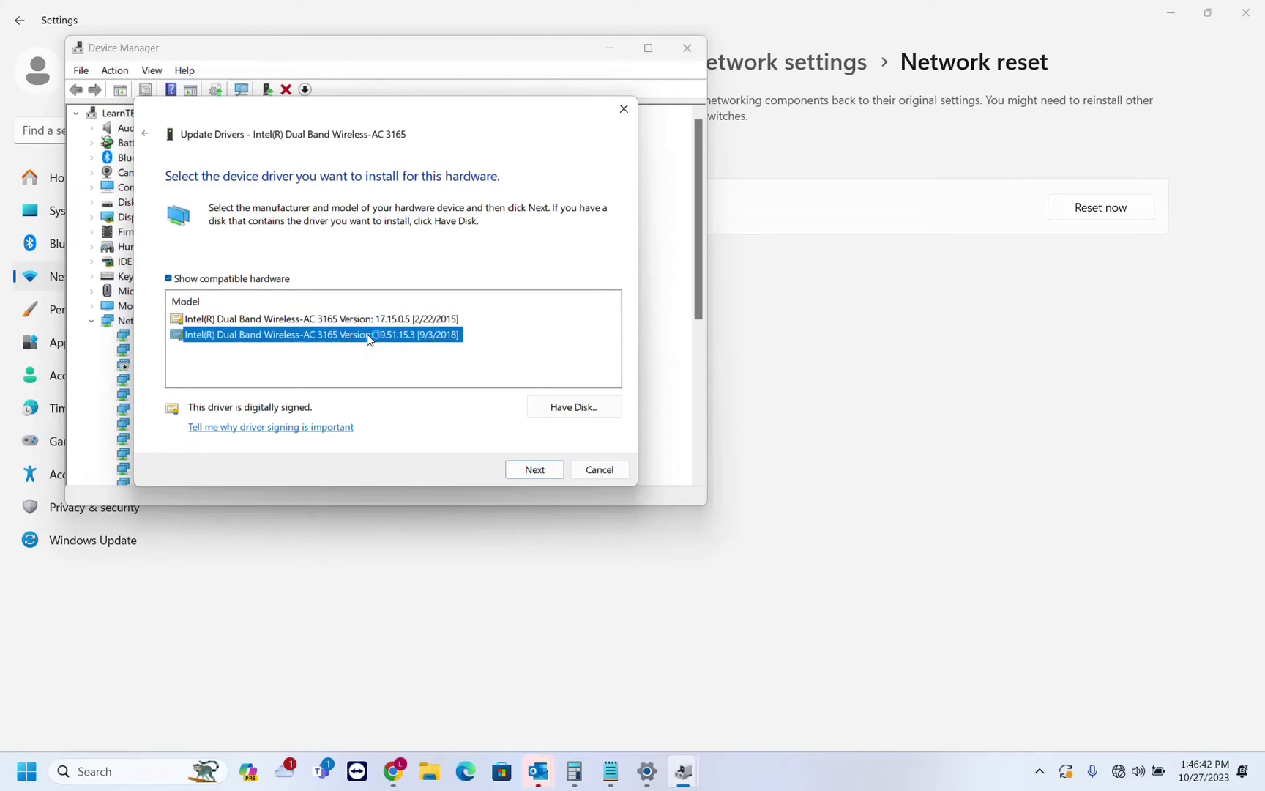
pyautogui.click(360, 320)
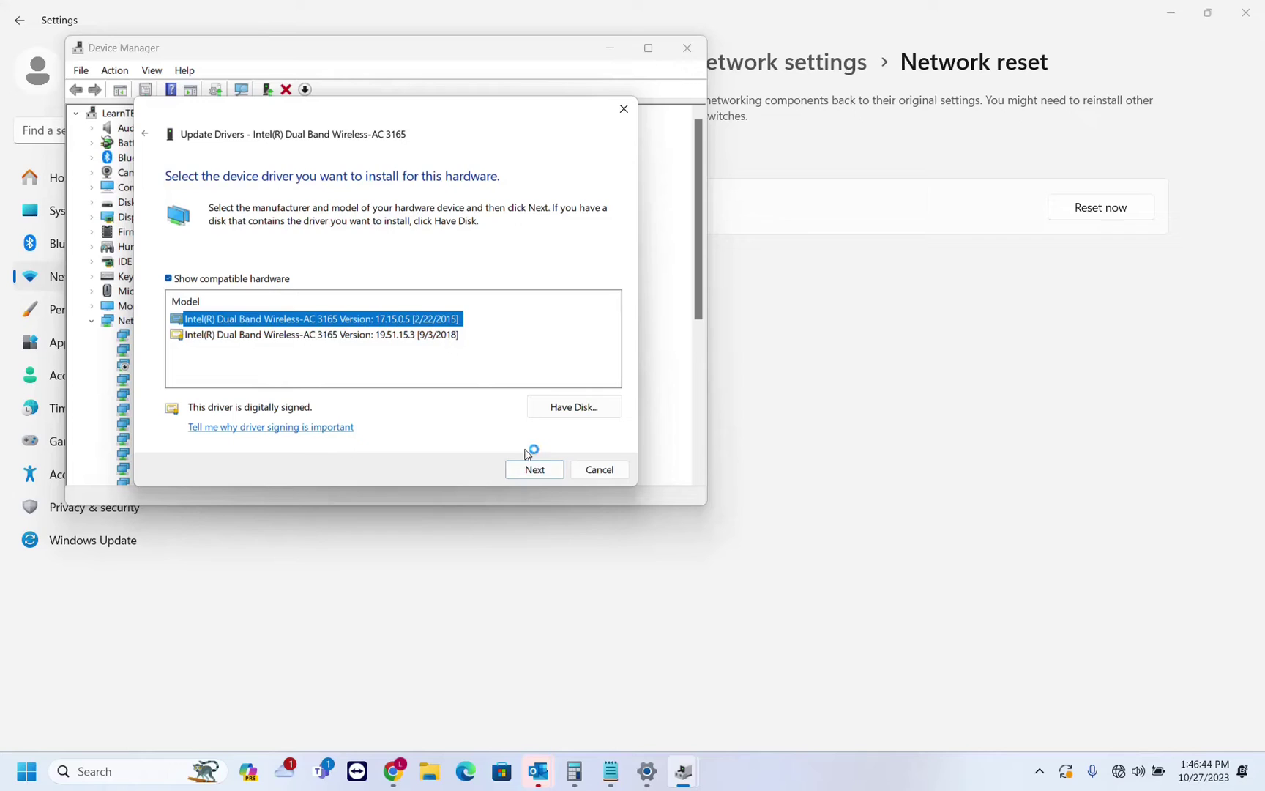
pyautogui.click(534, 470)
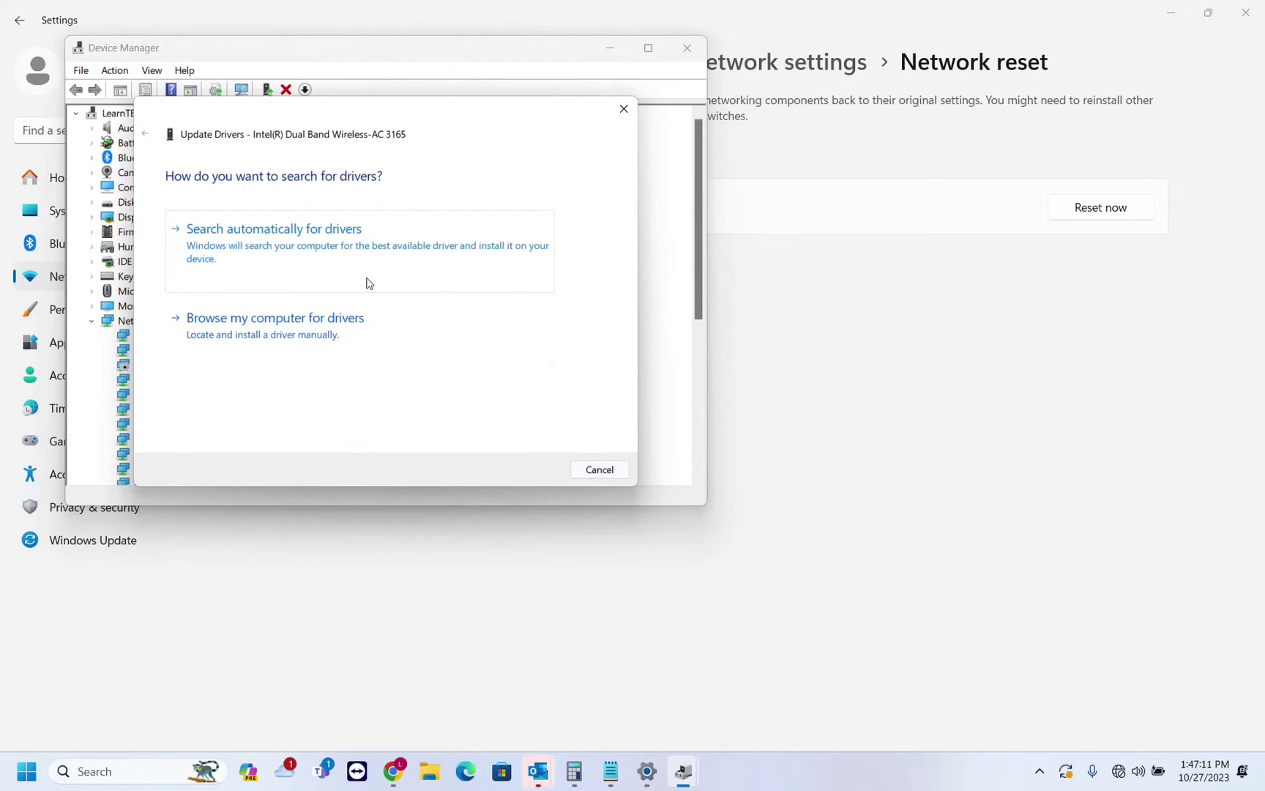
pyautogui.click(354, 251)
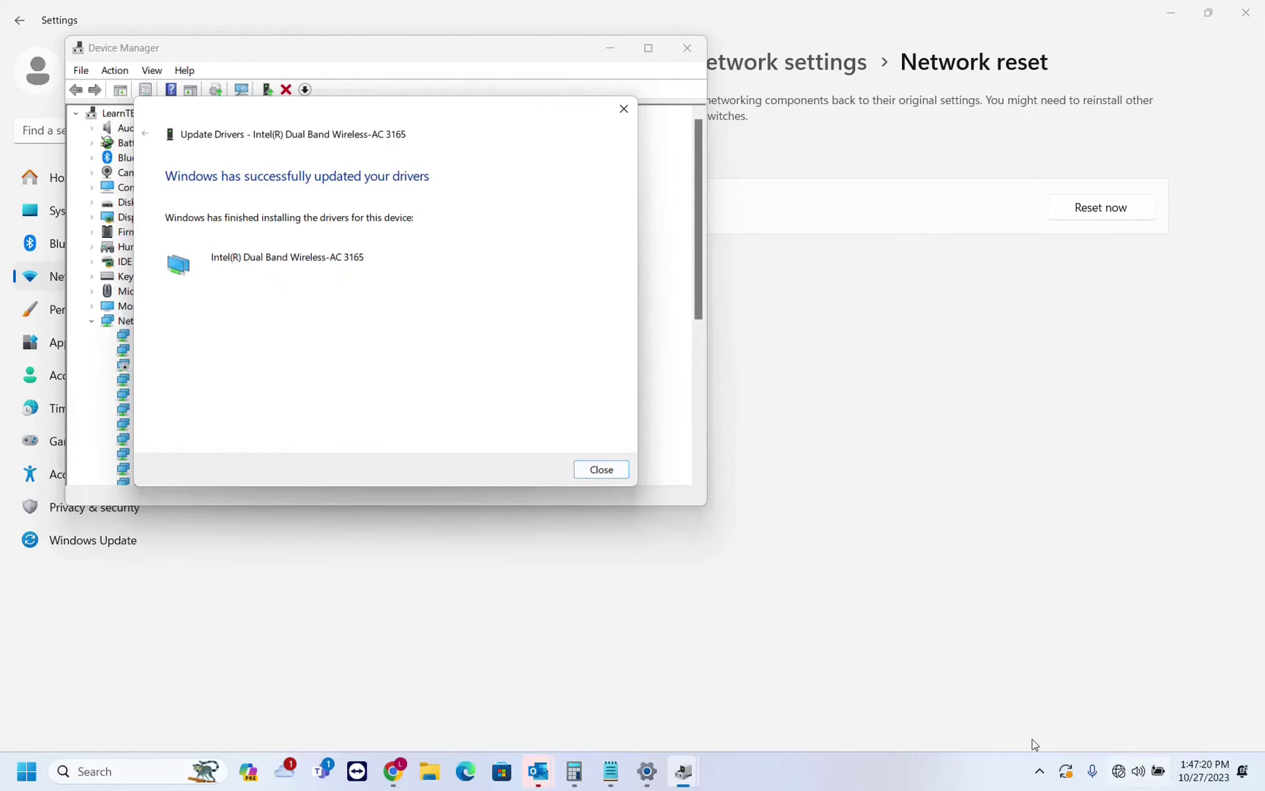
pyautogui.click(613, 471)
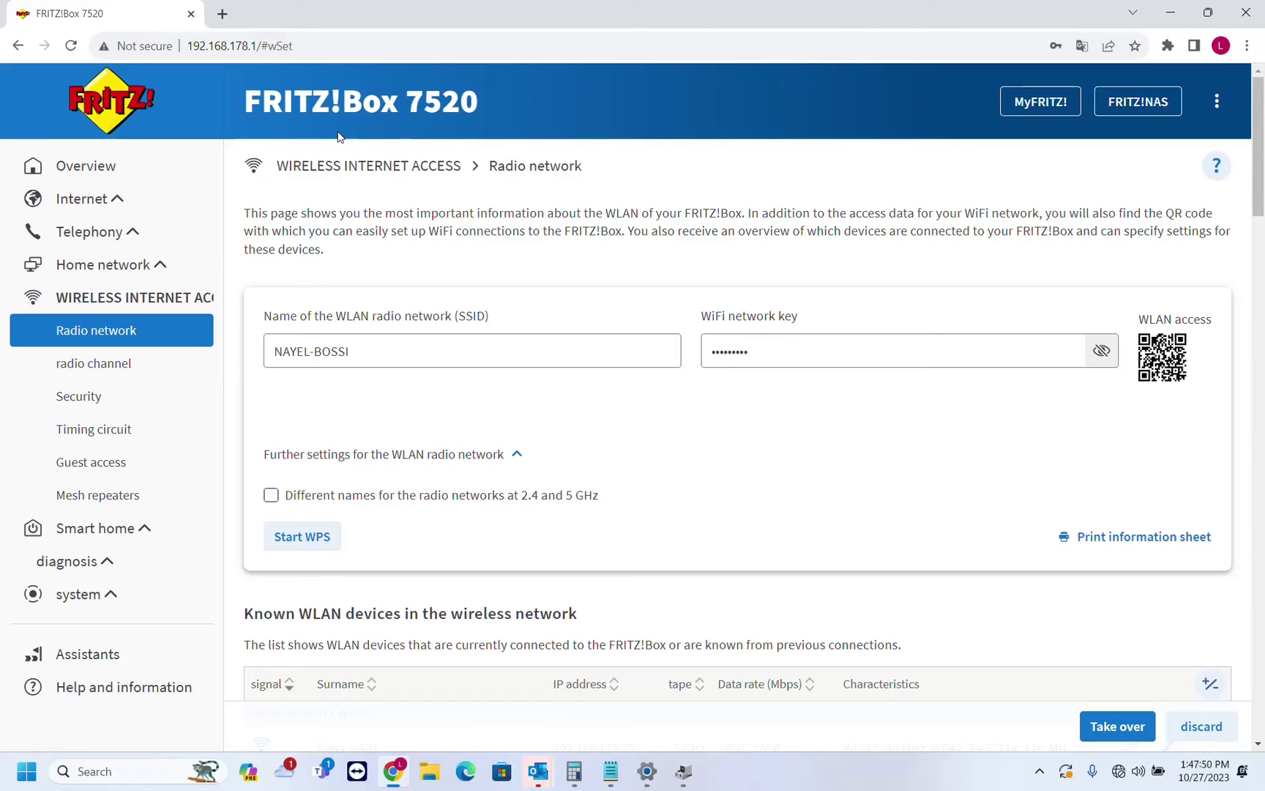
# Scroll the FRITZ!Box Radio network page down to the Known WLAN devices list
pyautogui.scroll(-2, 613, 478)
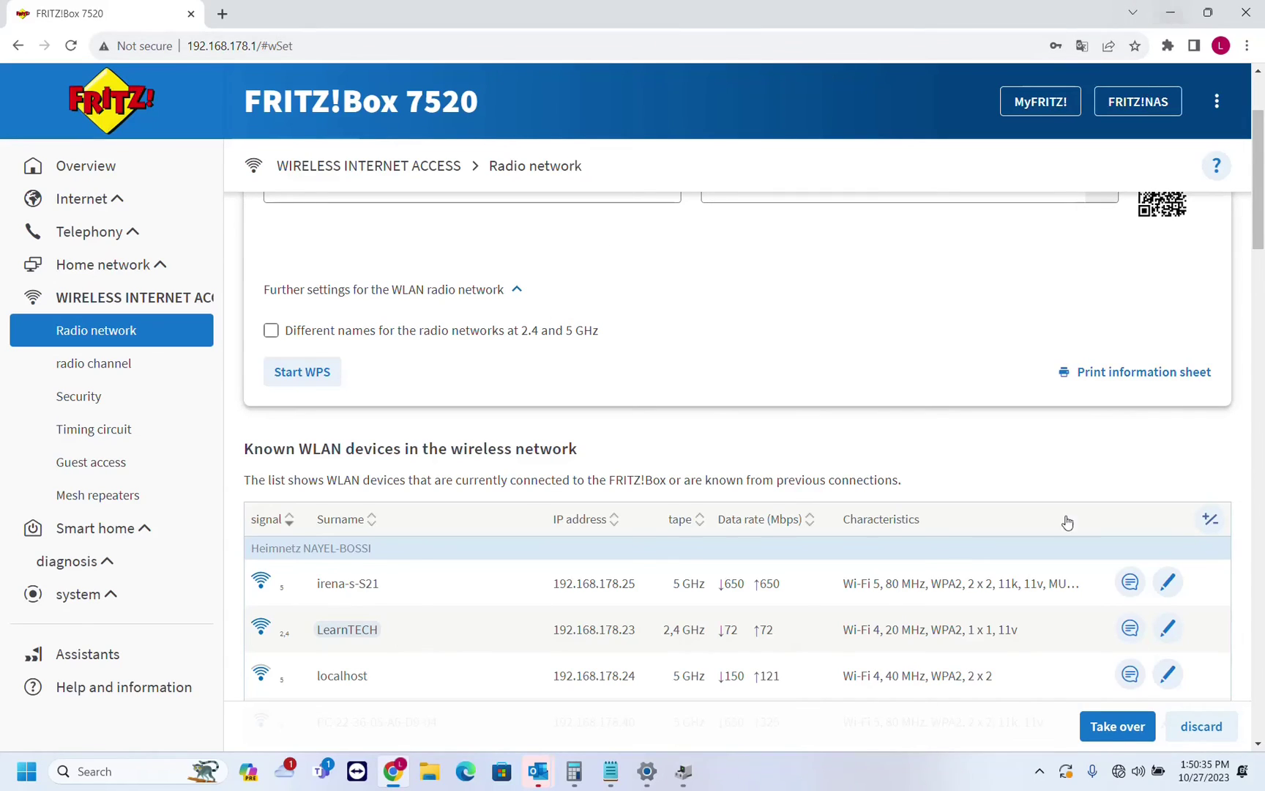
# Expand the Wi-Fi network list from the taskbar's Quick Settings panel
pyautogui.click(1117, 772)
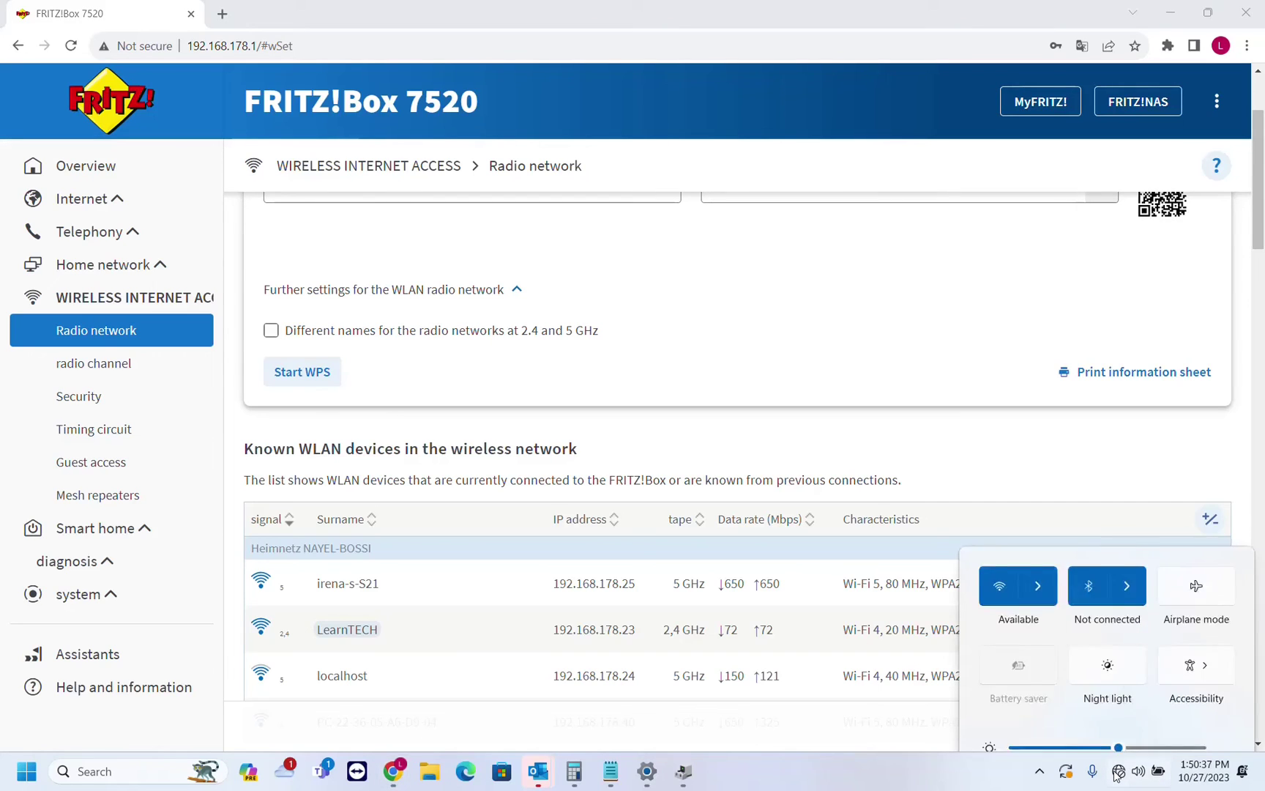
pyautogui.click(1037, 456)
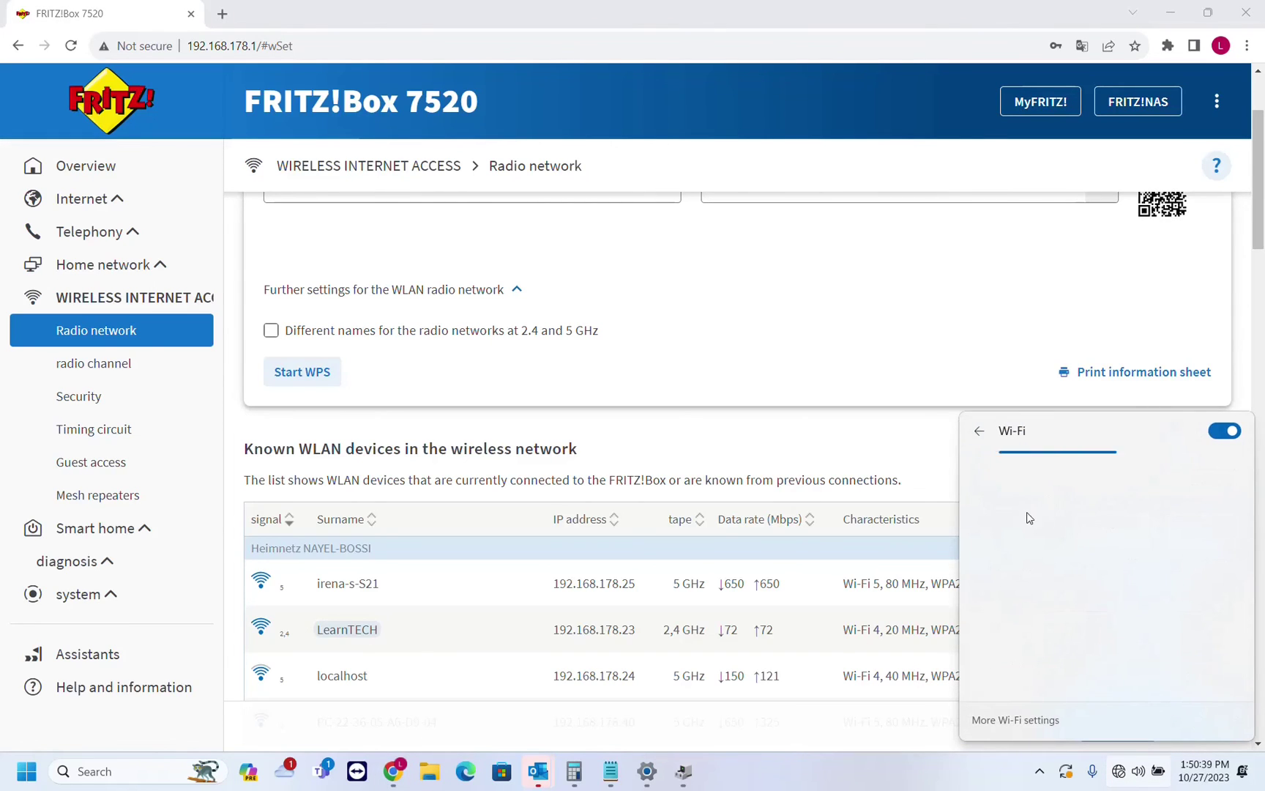